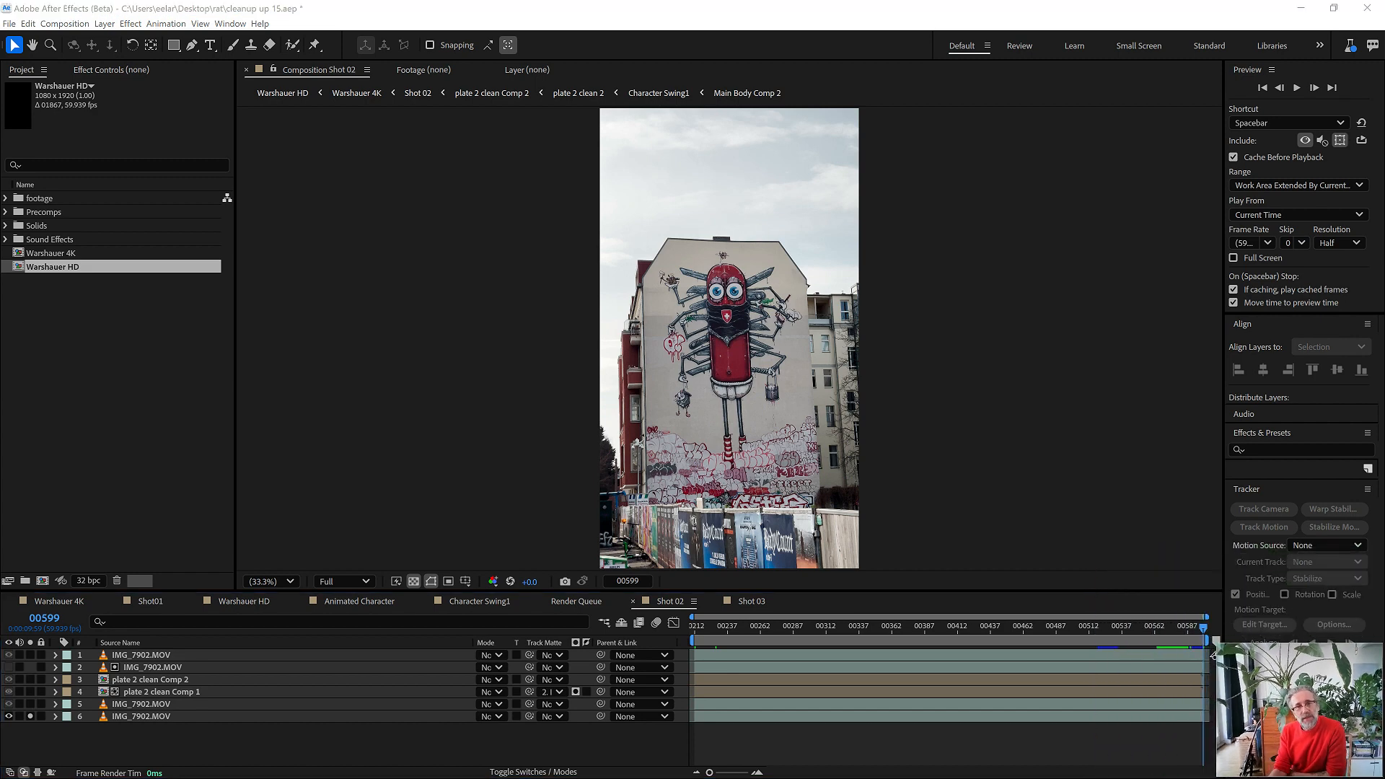
Step: Move the current time of the Shot 02 composition back to its first frame, 212
click(1219, 655)
key(space)
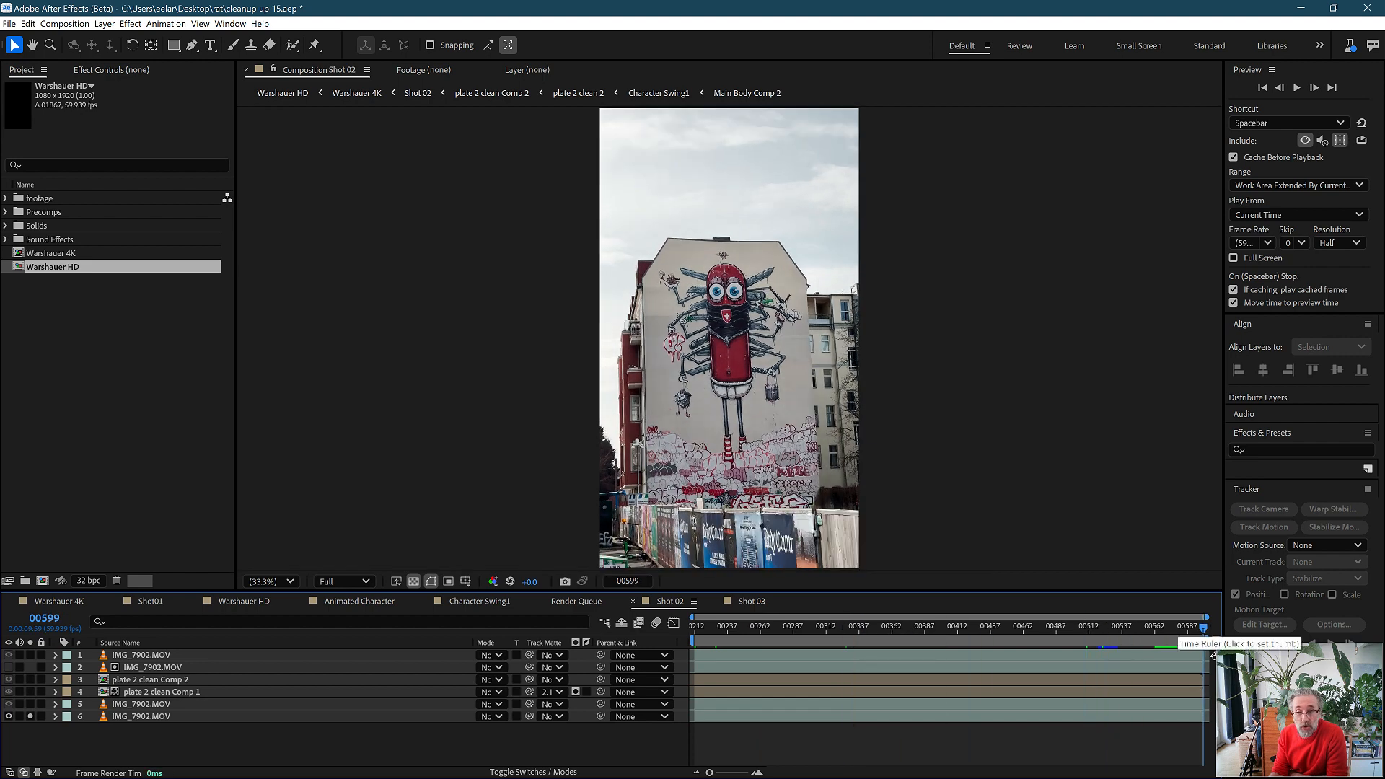
drag(1193, 627, 694, 628)
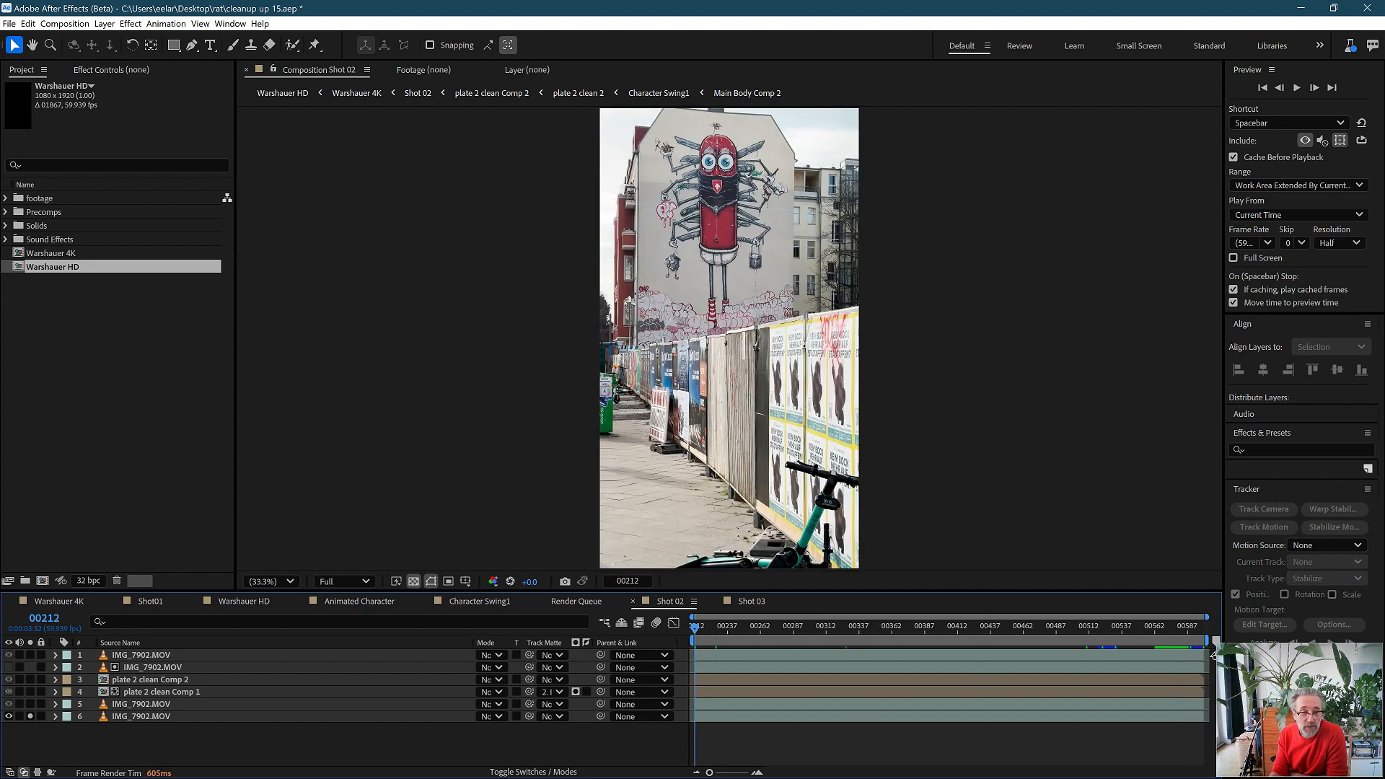
Step: Remove all effects from the bottom IMG_7902.MOV layer in Shot 02 and keep that layer selected
click(141, 717)
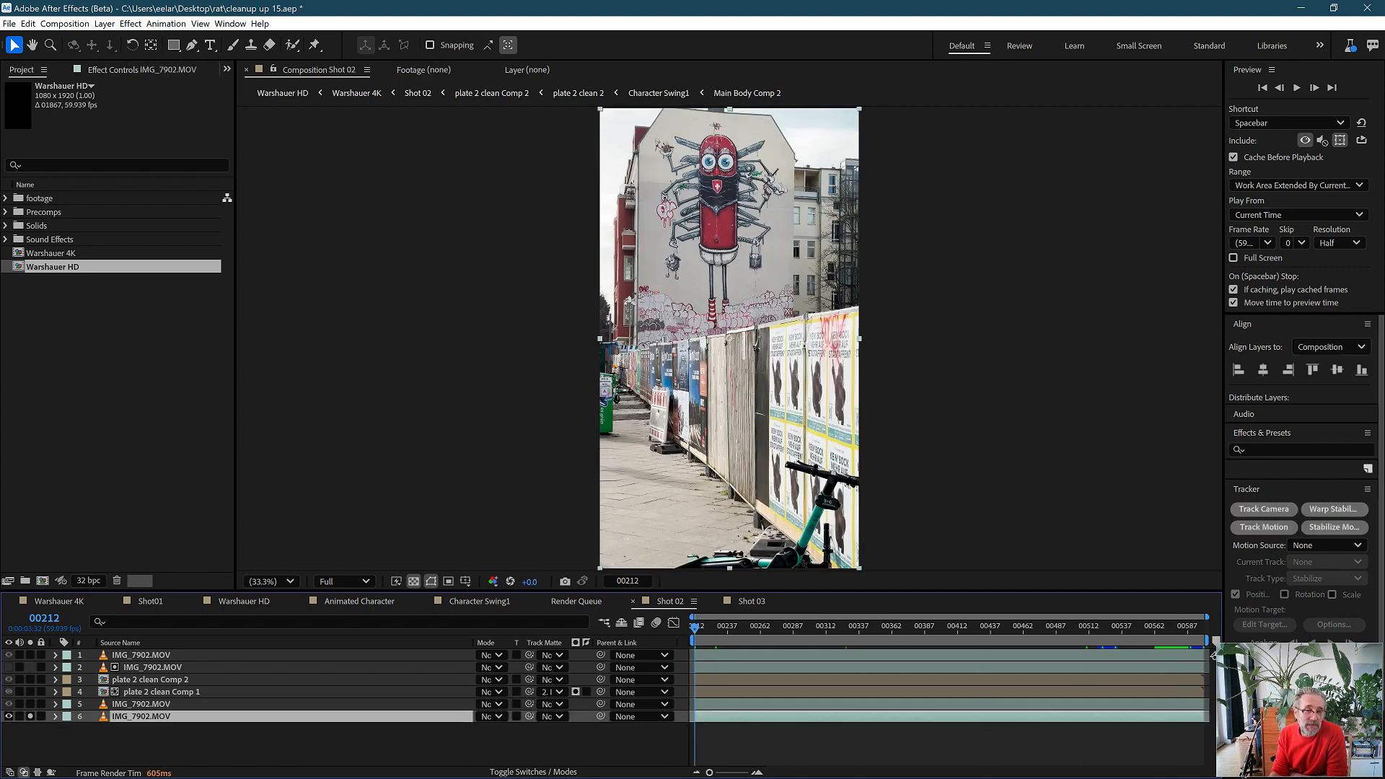
key(e)
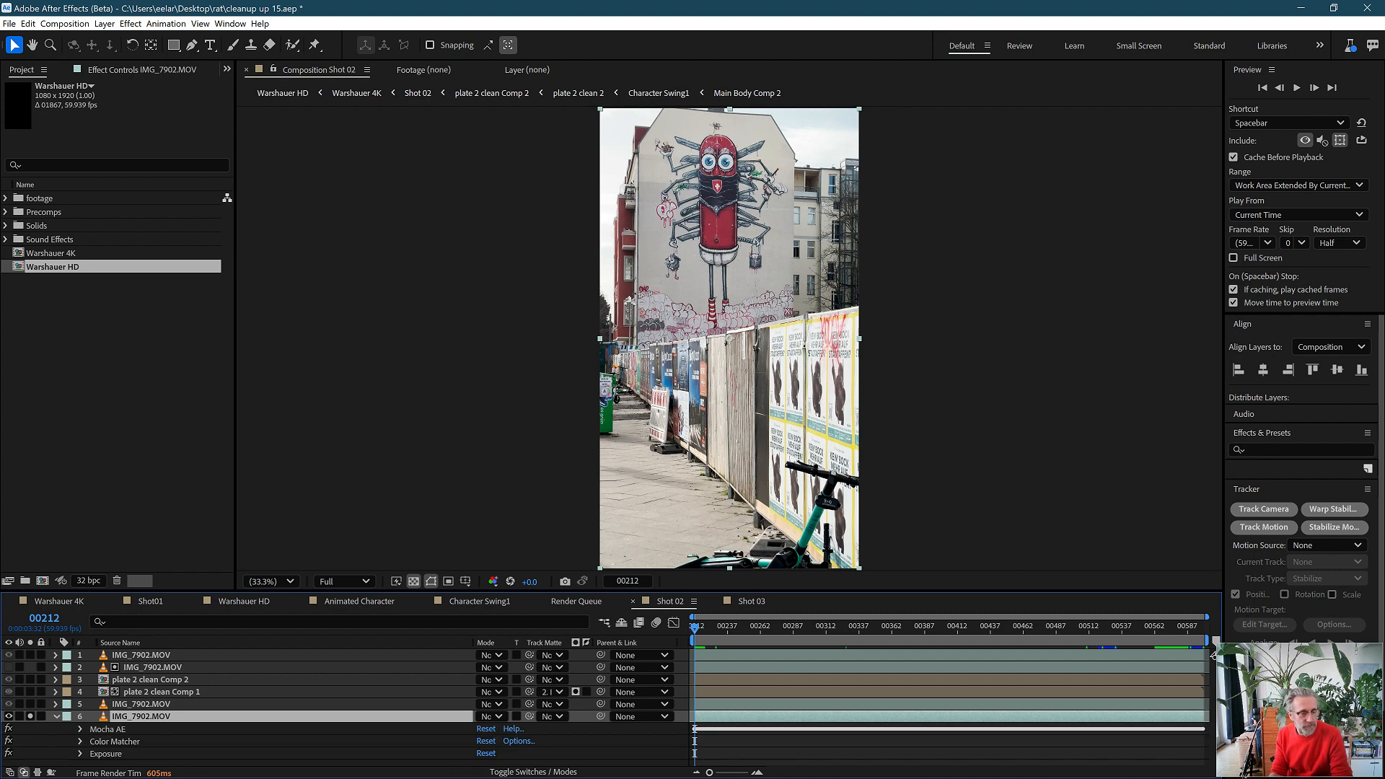
key(e)
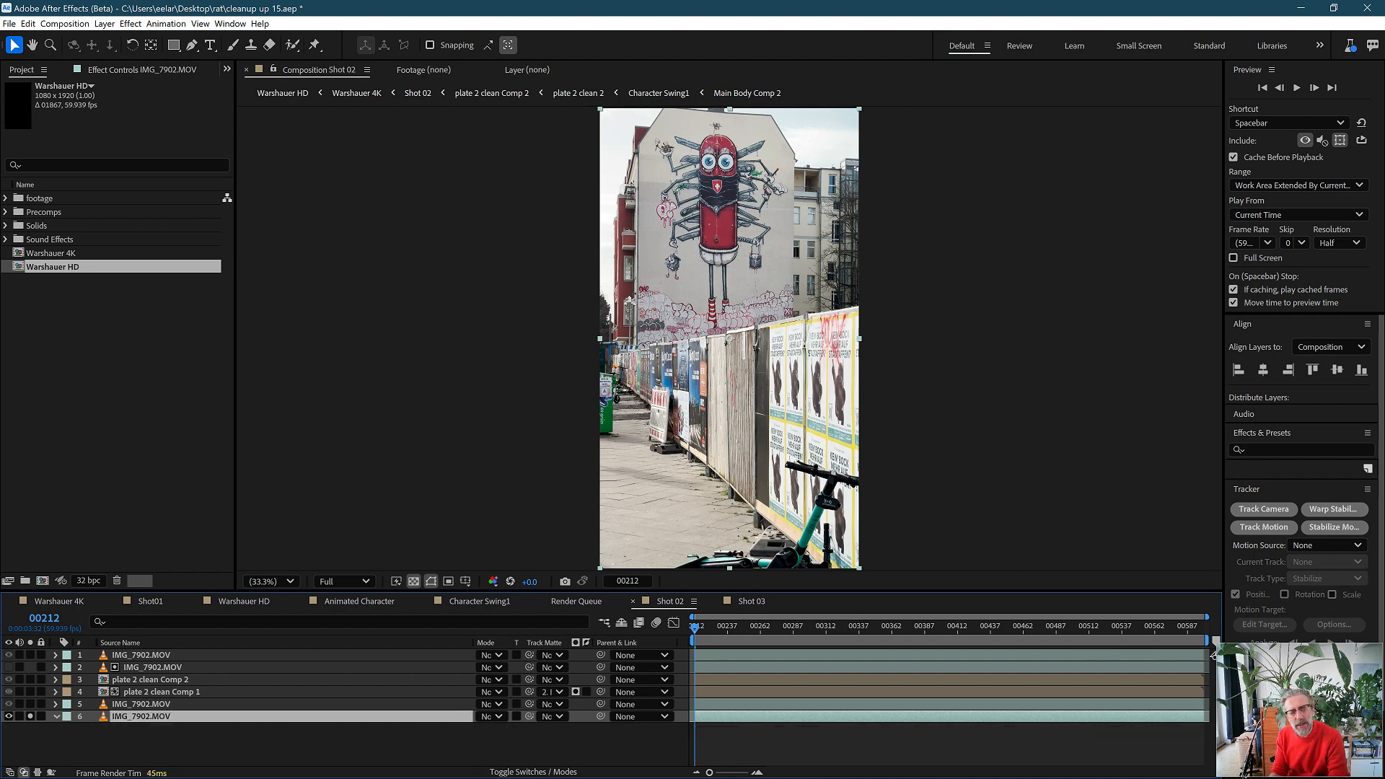
key(ctrl+shift+a)
click(141, 716)
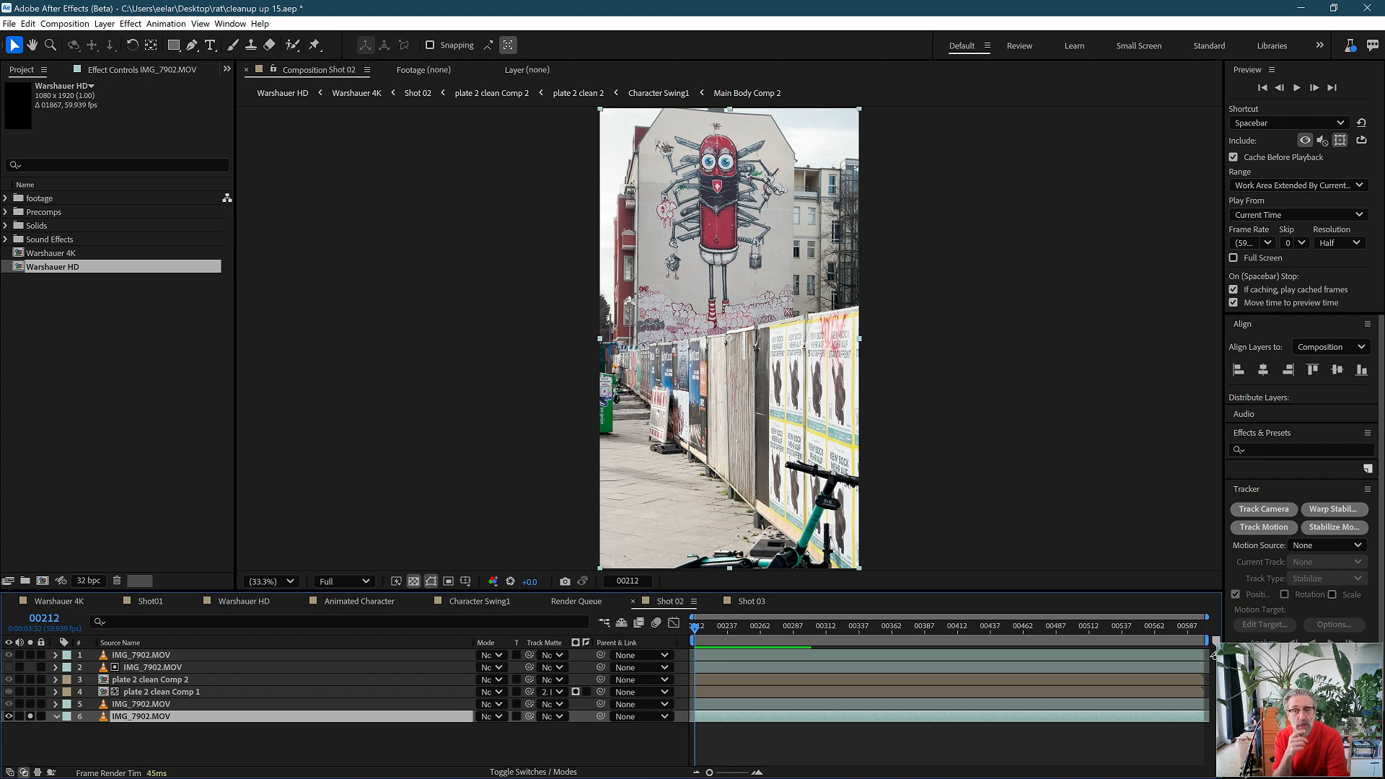
Step: Set the composition preview resolution to Half and send the bottom IMG_7902.MOV layer to Boris FX Mocha, accepting proxy-resolution tracking
click(166, 24)
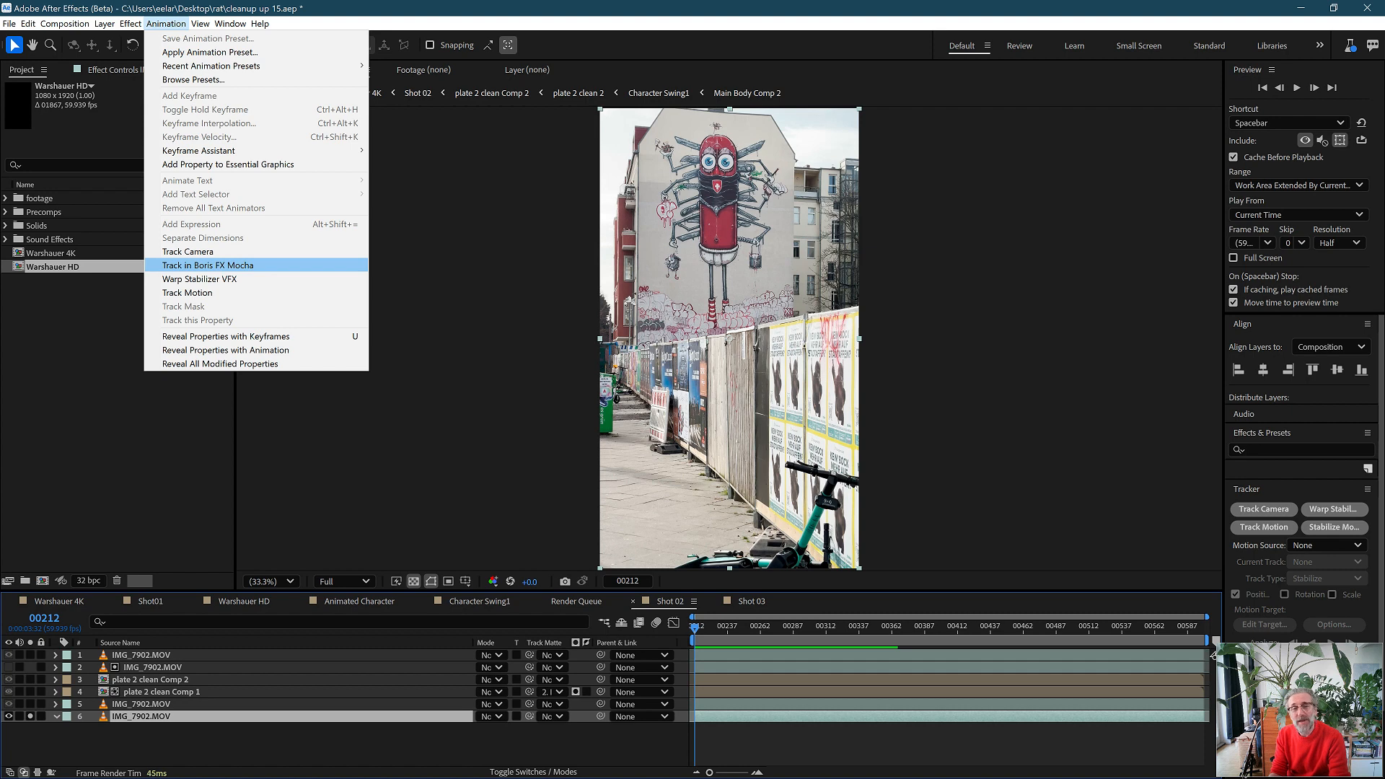
click(345, 582)
click(345, 581)
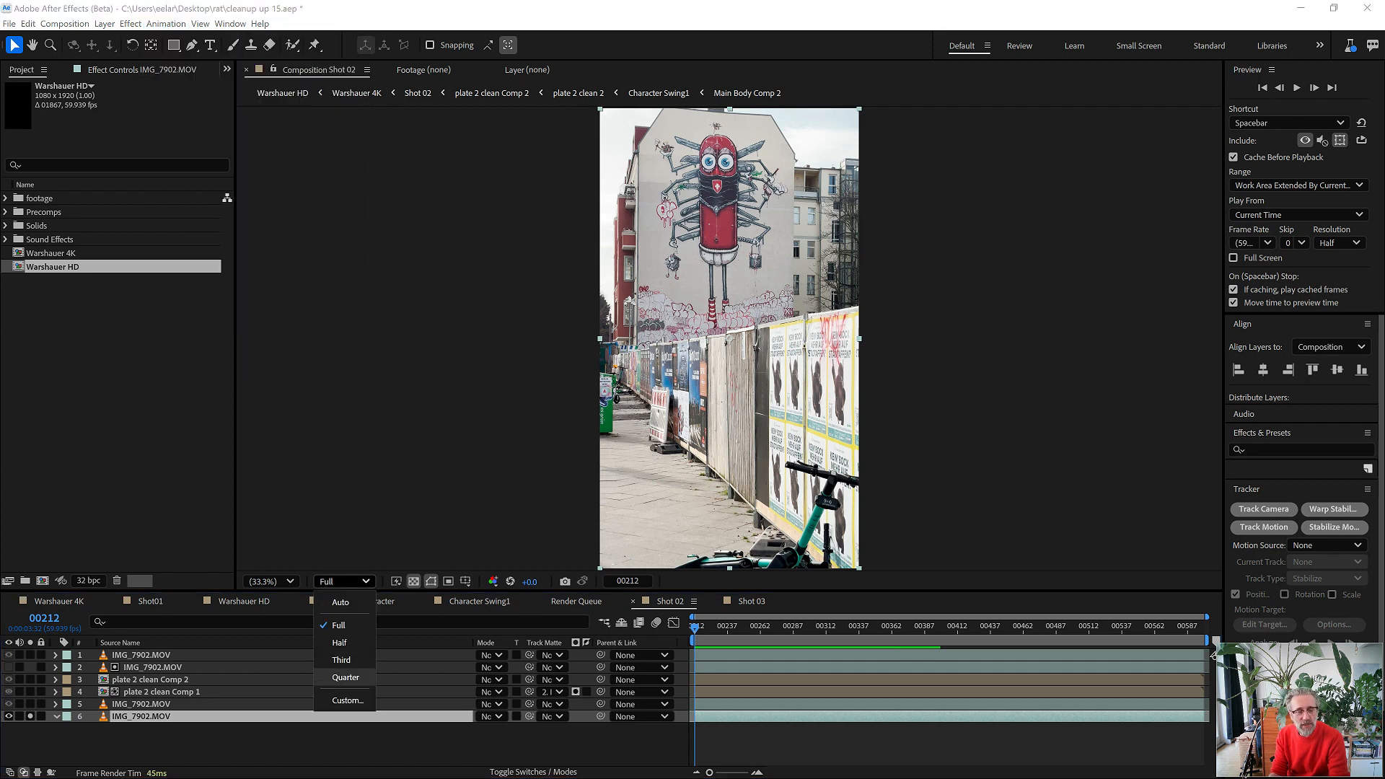
click(340, 643)
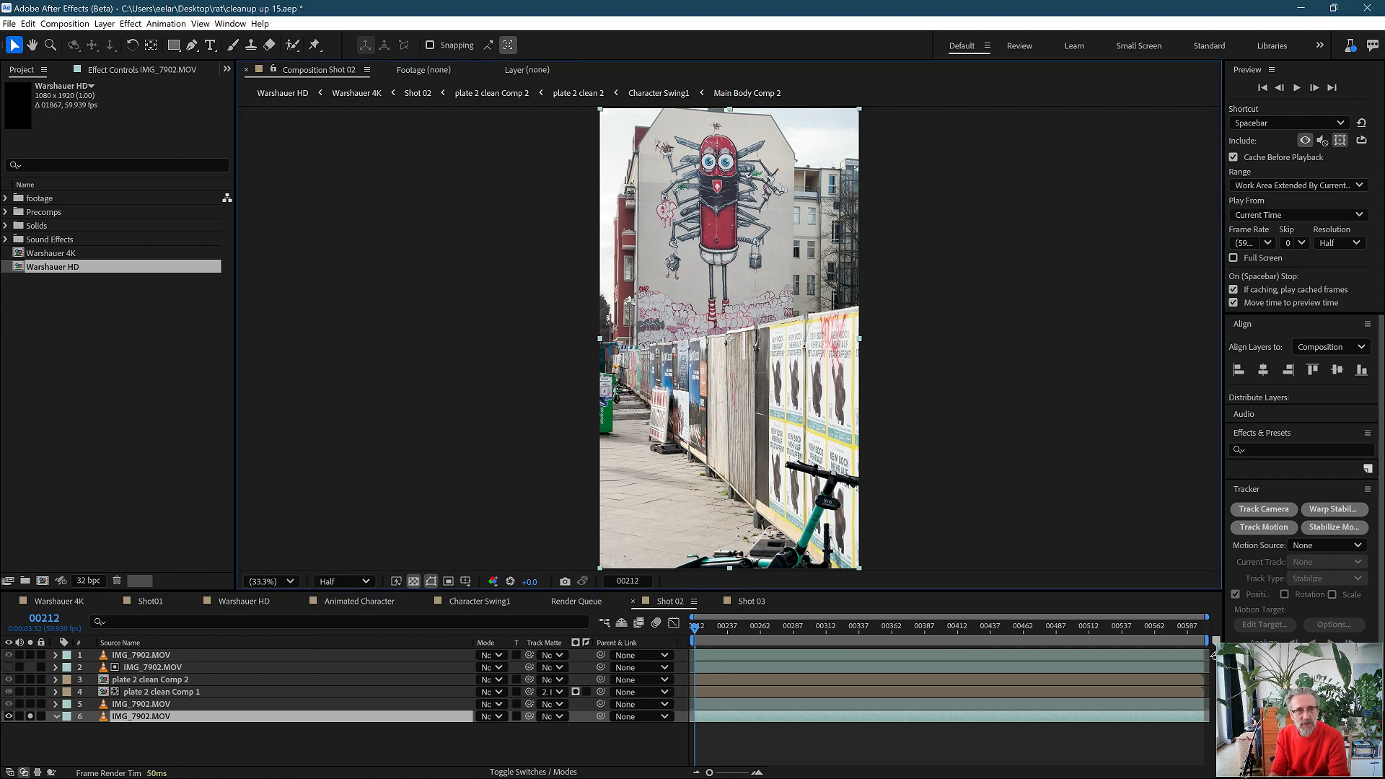
click(166, 23)
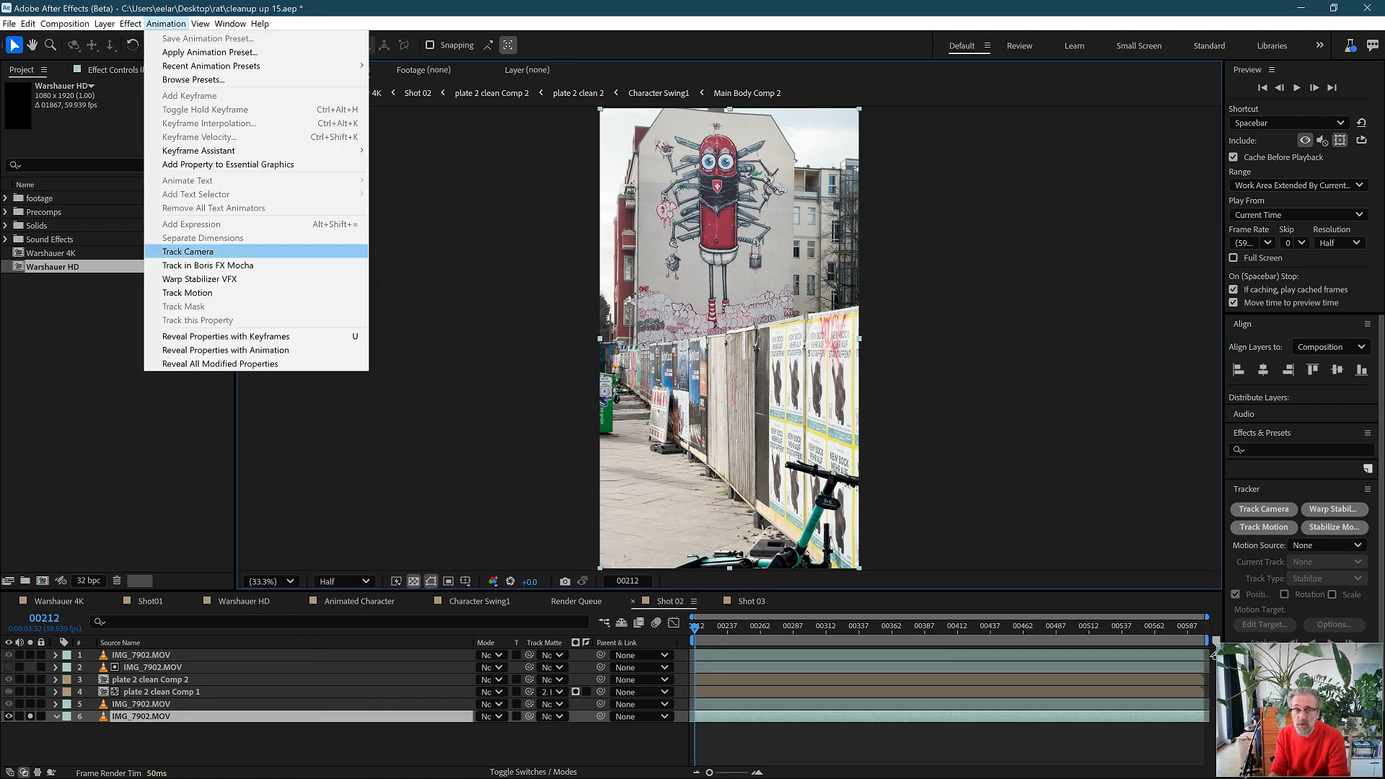
click(208, 264)
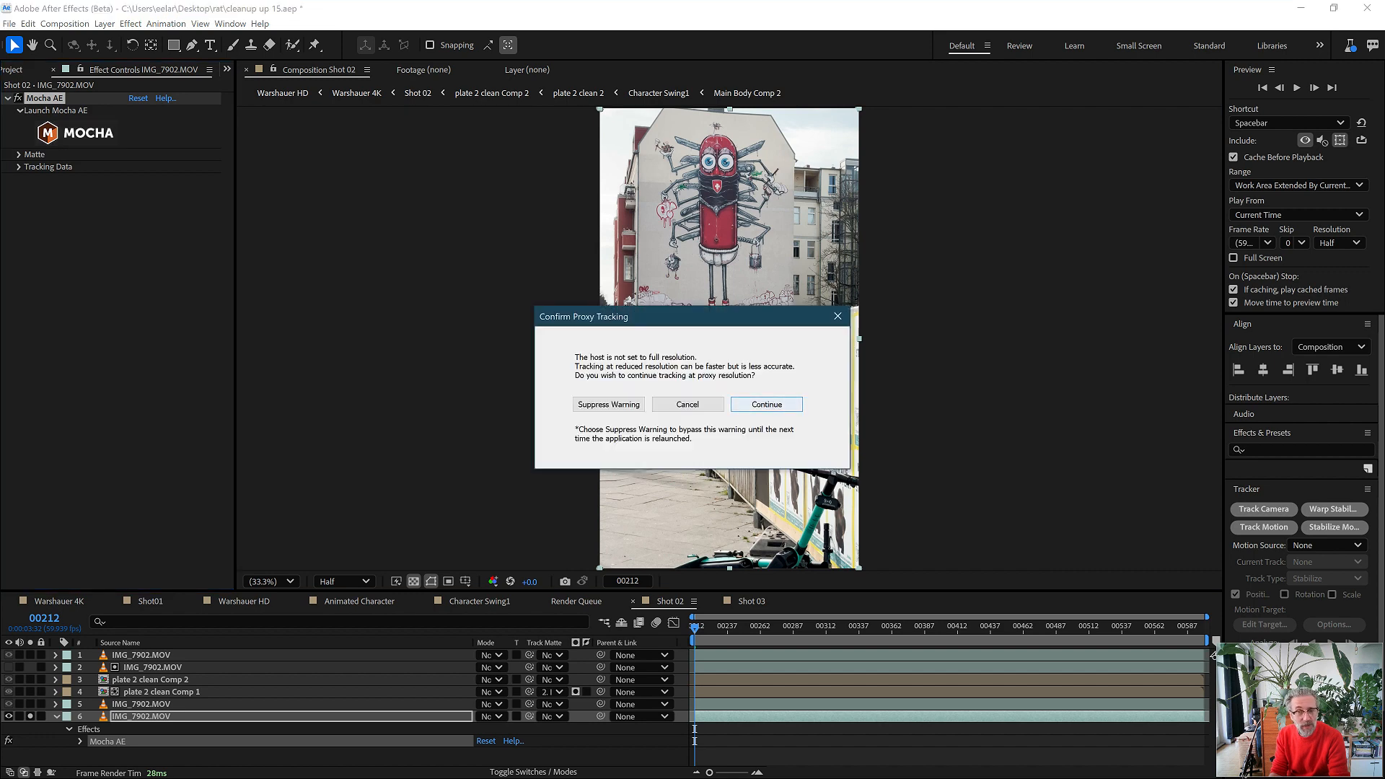
key(Return)
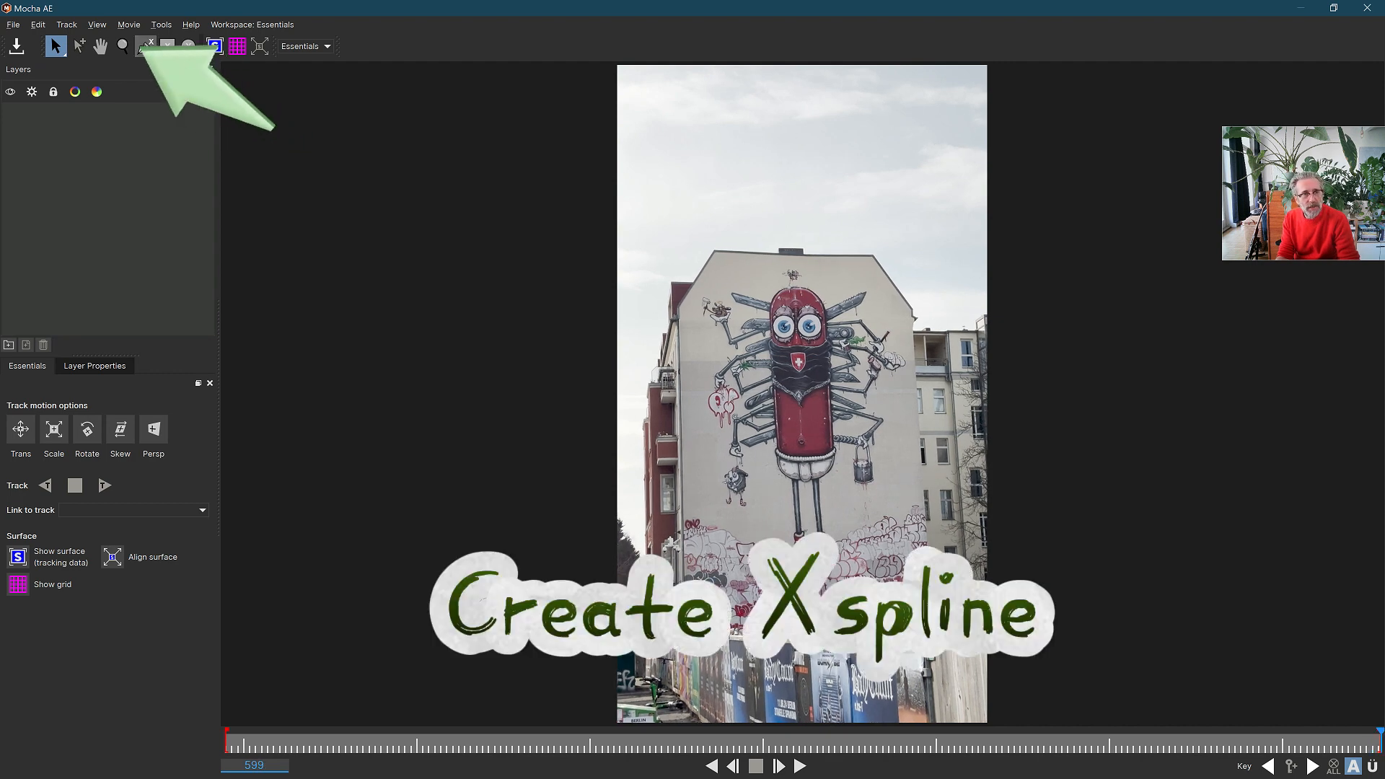
Step: Draw a closed X-spline around the mural wall at frame 599, from the roofline down to the graffiti
click(145, 46)
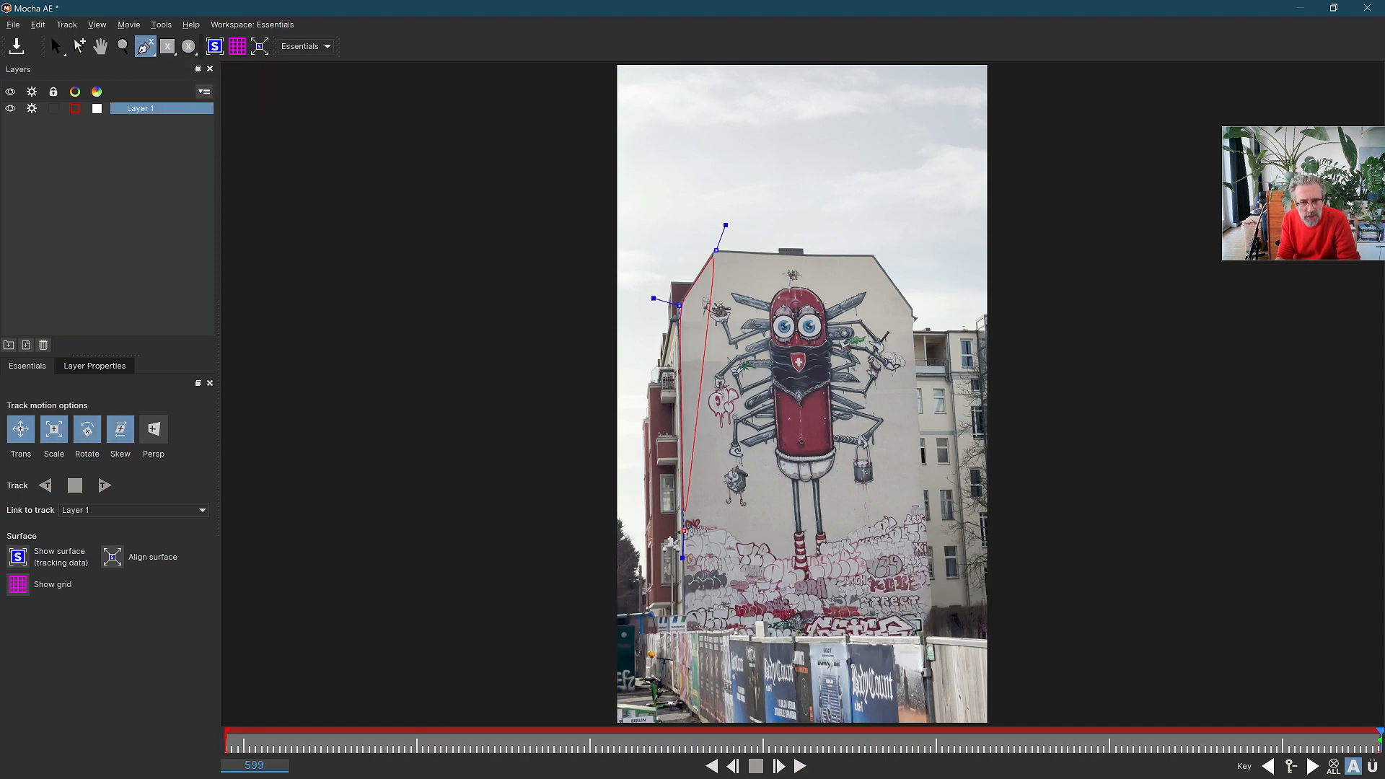
click(684, 536)
click(927, 532)
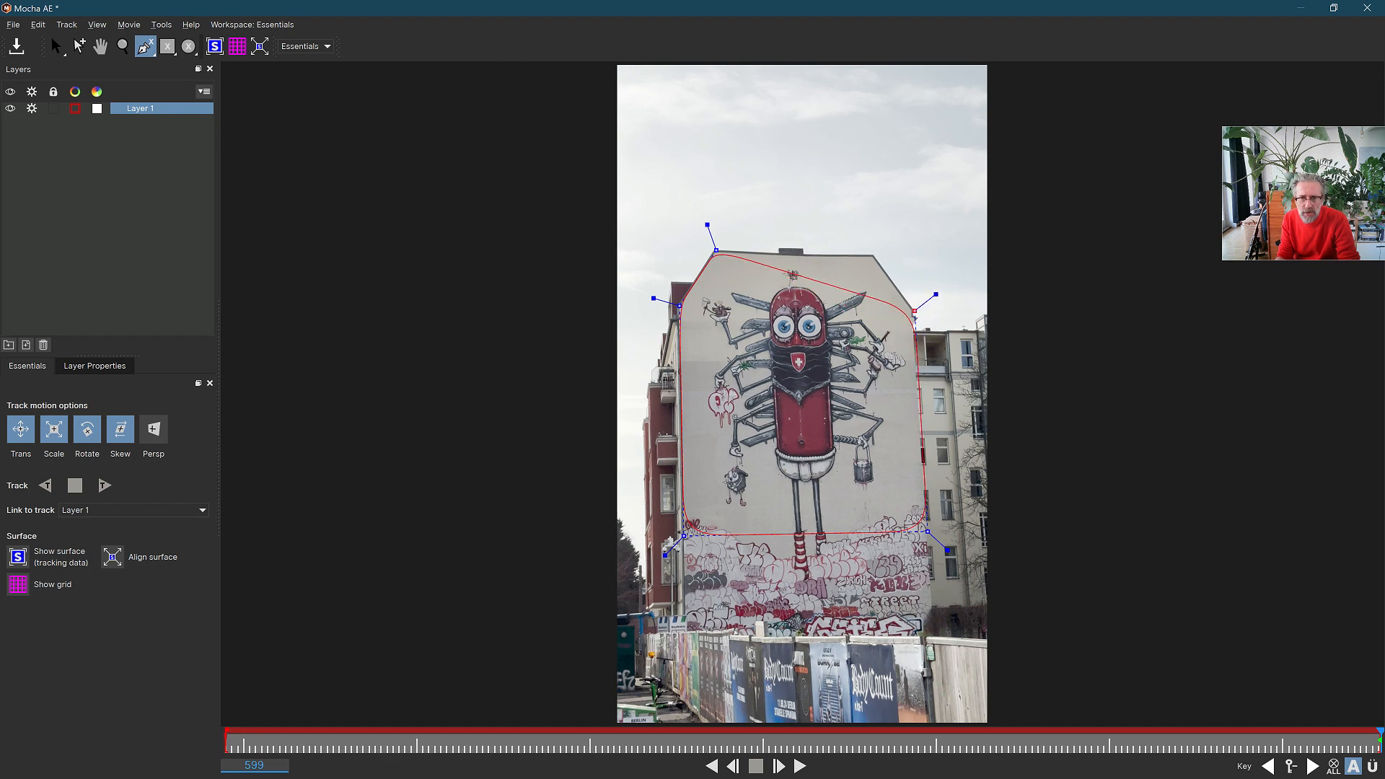
click(915, 309)
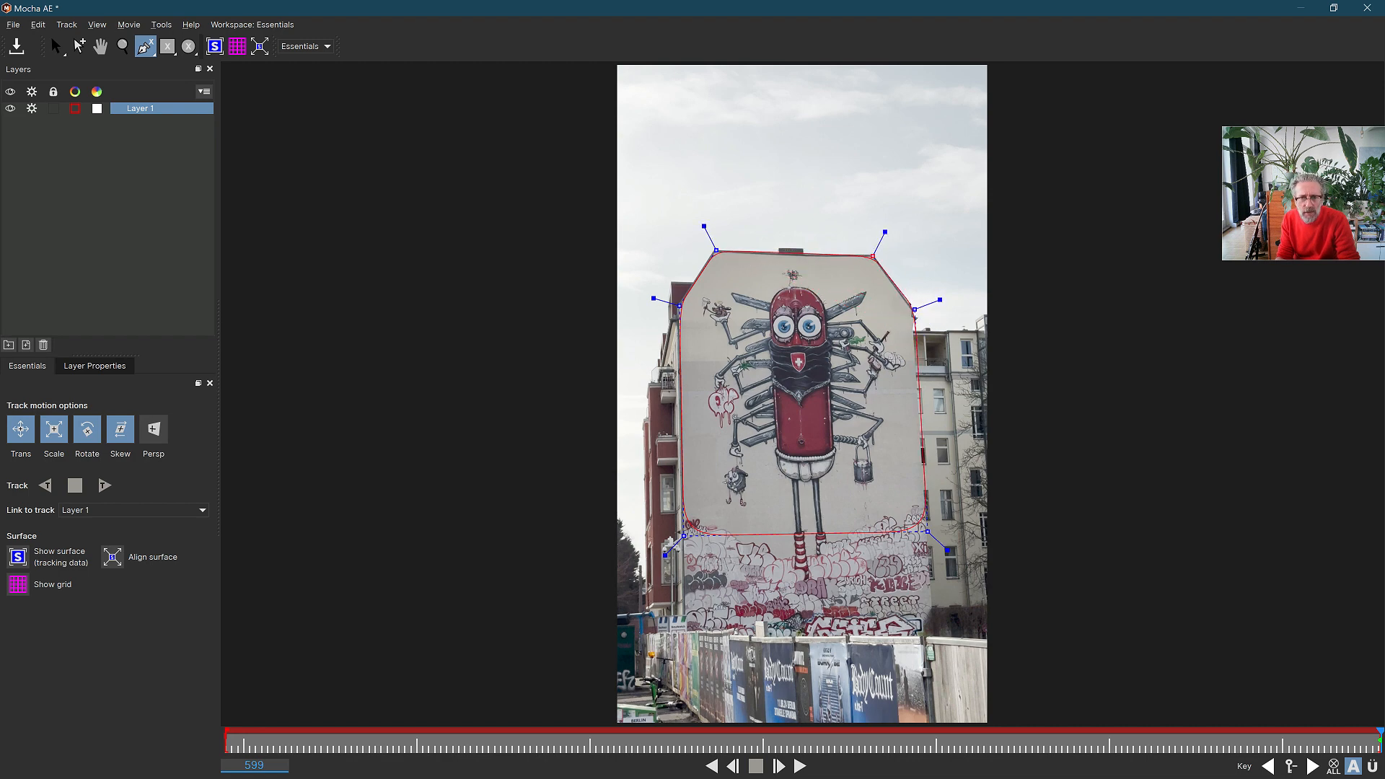
click(873, 256)
right_click(800, 256)
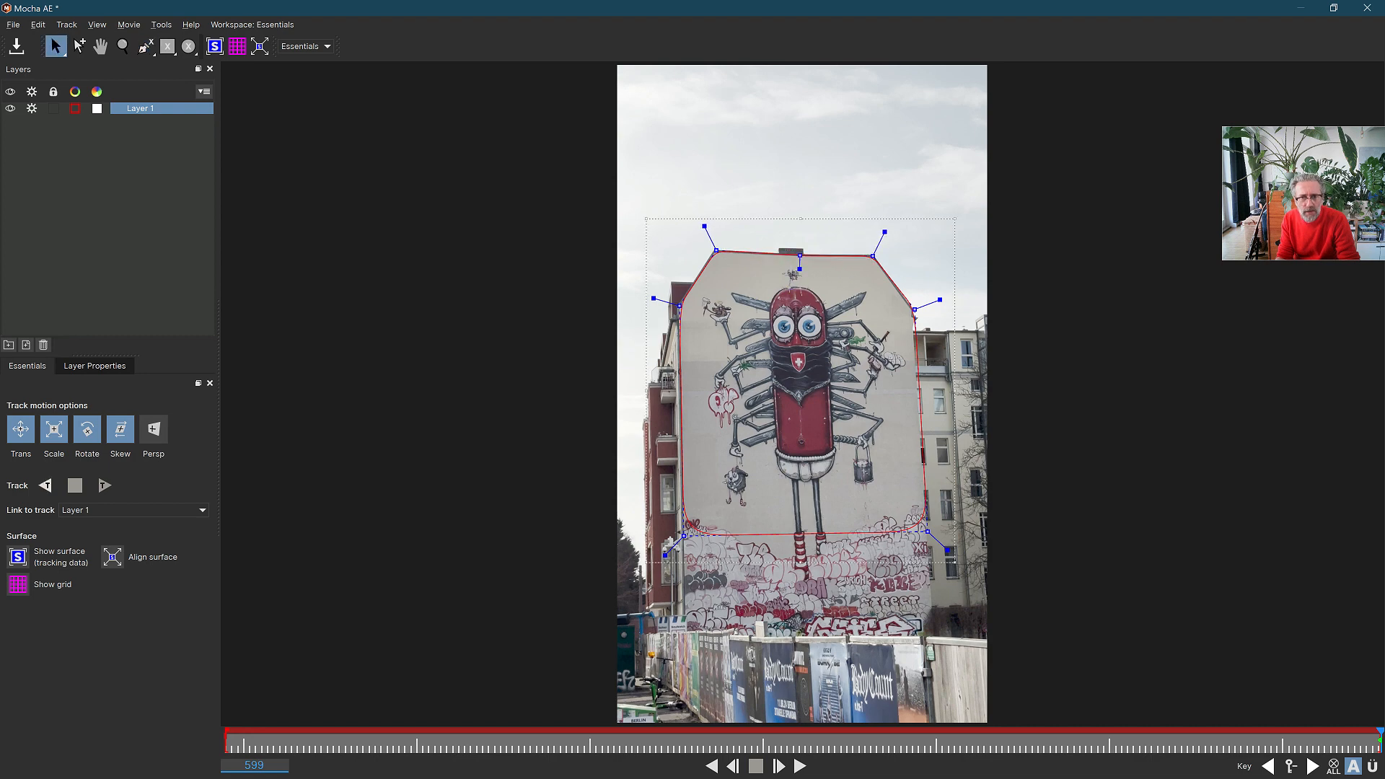
Step: Sharpen the spline's corners and fit its upper points to the roofline and the wall's upper side edges
drag(704, 226, 702, 221)
drag(654, 298, 648, 297)
drag(665, 555, 662, 560)
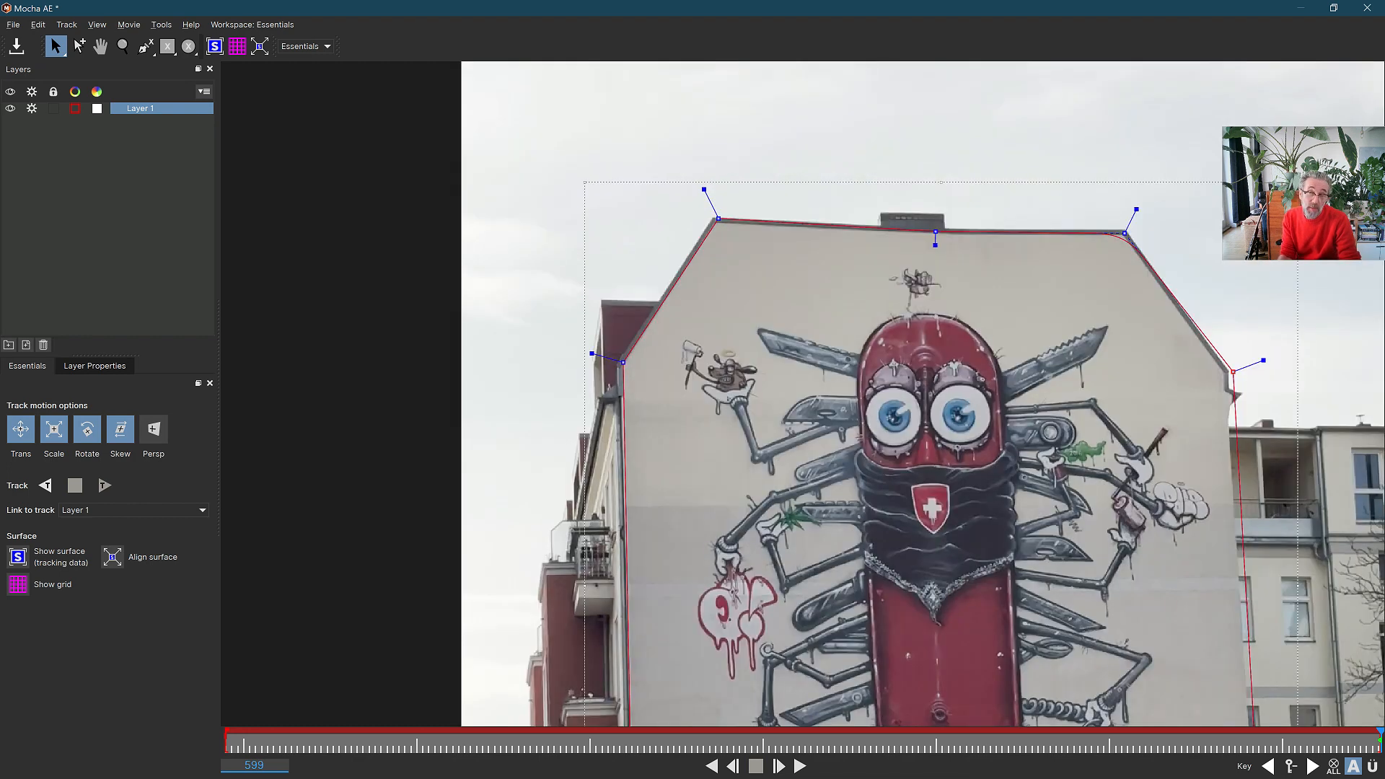
drag(623, 362, 622, 396)
drag(718, 218, 715, 223)
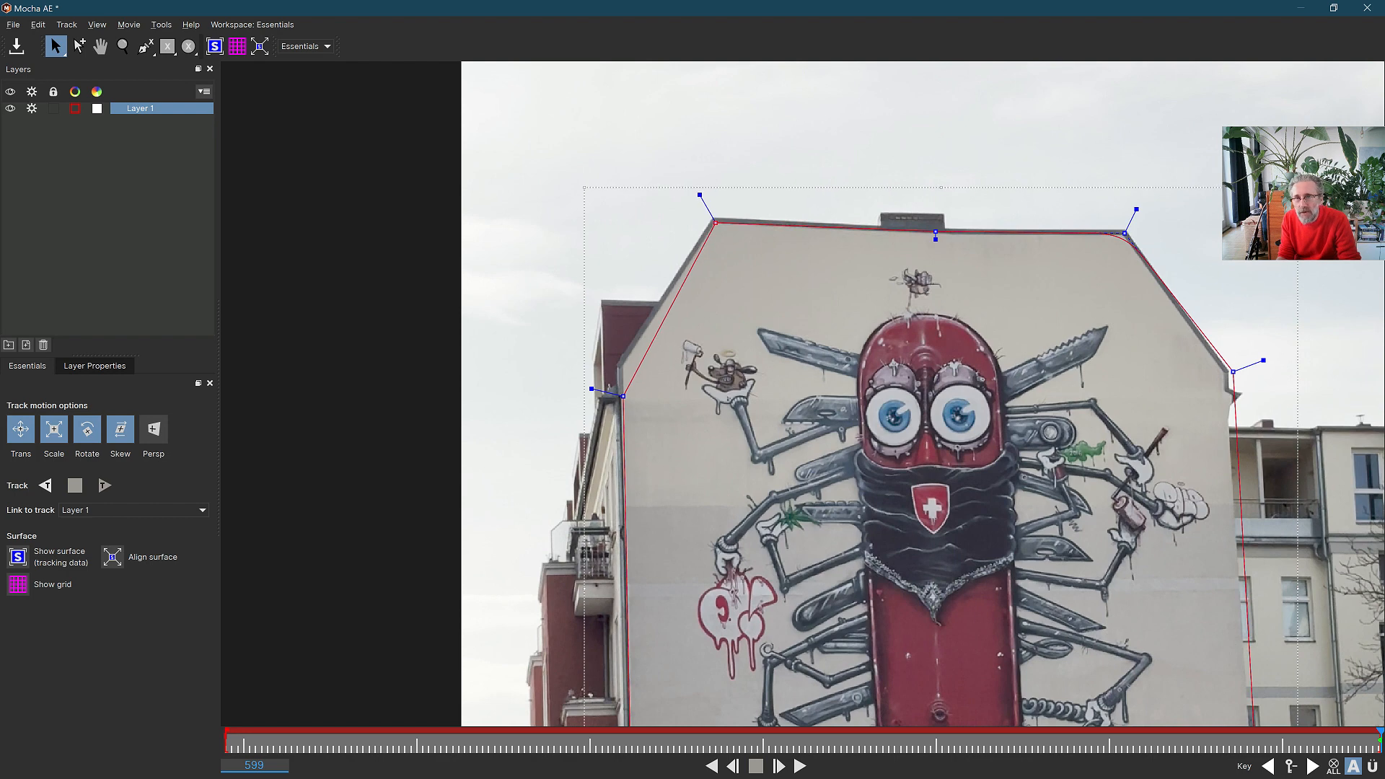
drag(1136, 209, 1122, 234)
drag(936, 233, 946, 235)
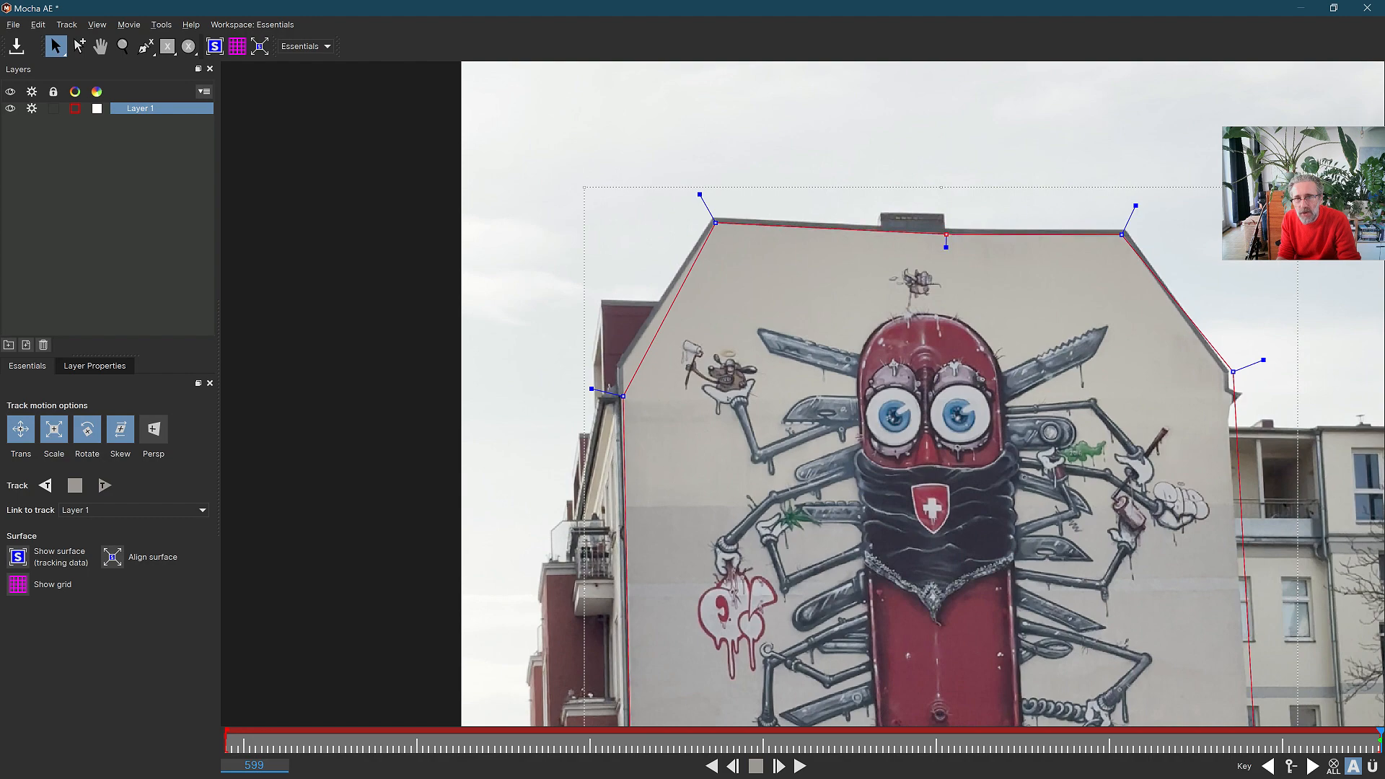
drag(1233, 372, 1225, 373)
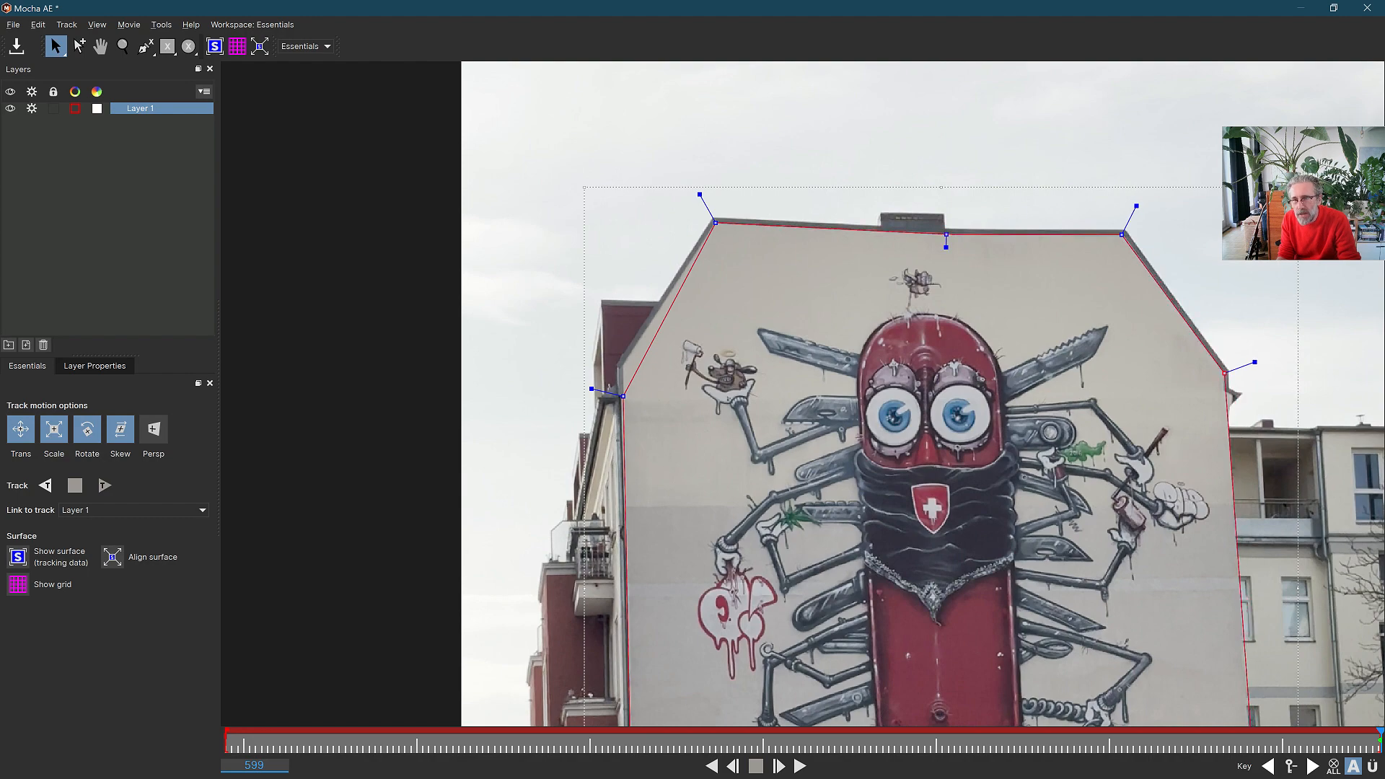
Step: Fit the spline's two lower points to the wall's side edges just above the graffiti and zoom the view to fit
key(x)
drag(1010, 635, 919, 177)
drag(543, 500, 545, 498)
drag(1174, 489, 1165, 453)
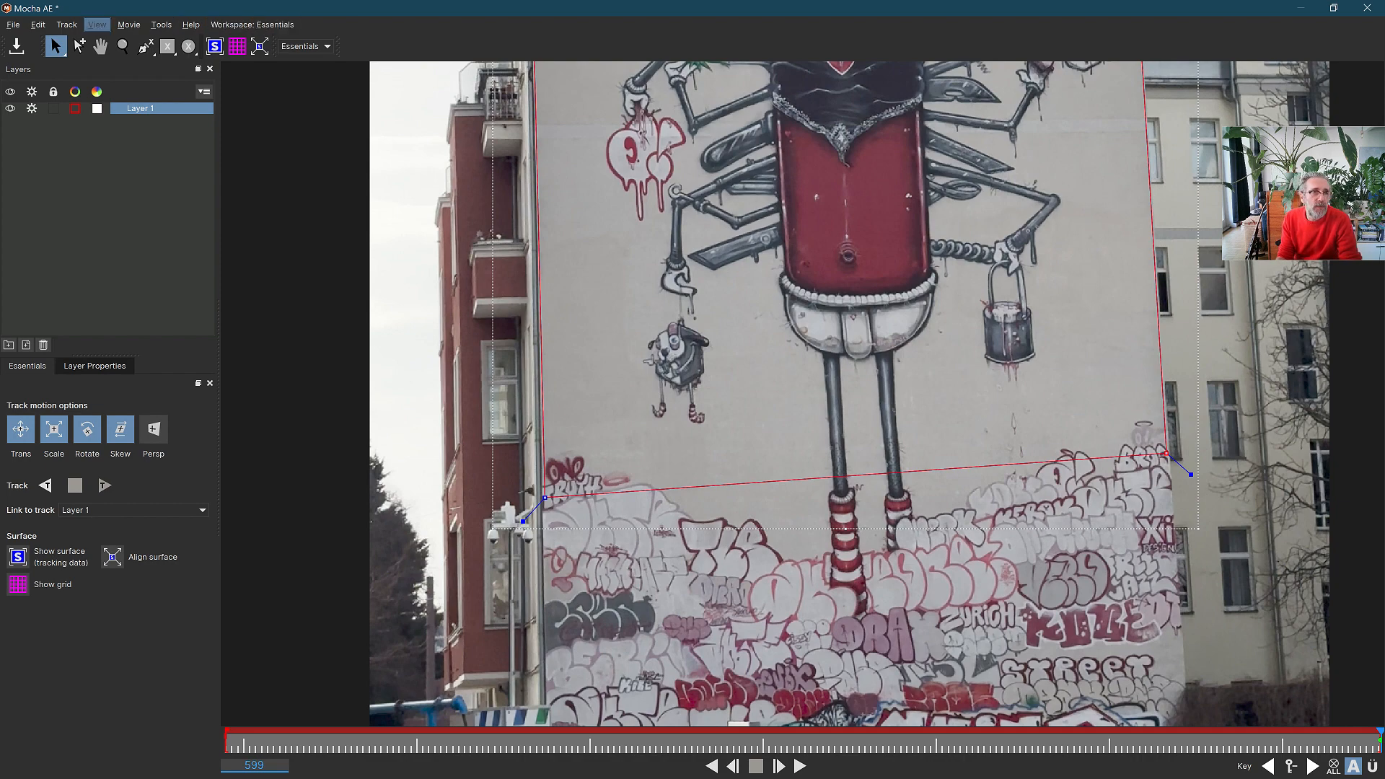
click(96, 24)
mouse_move(112, 74)
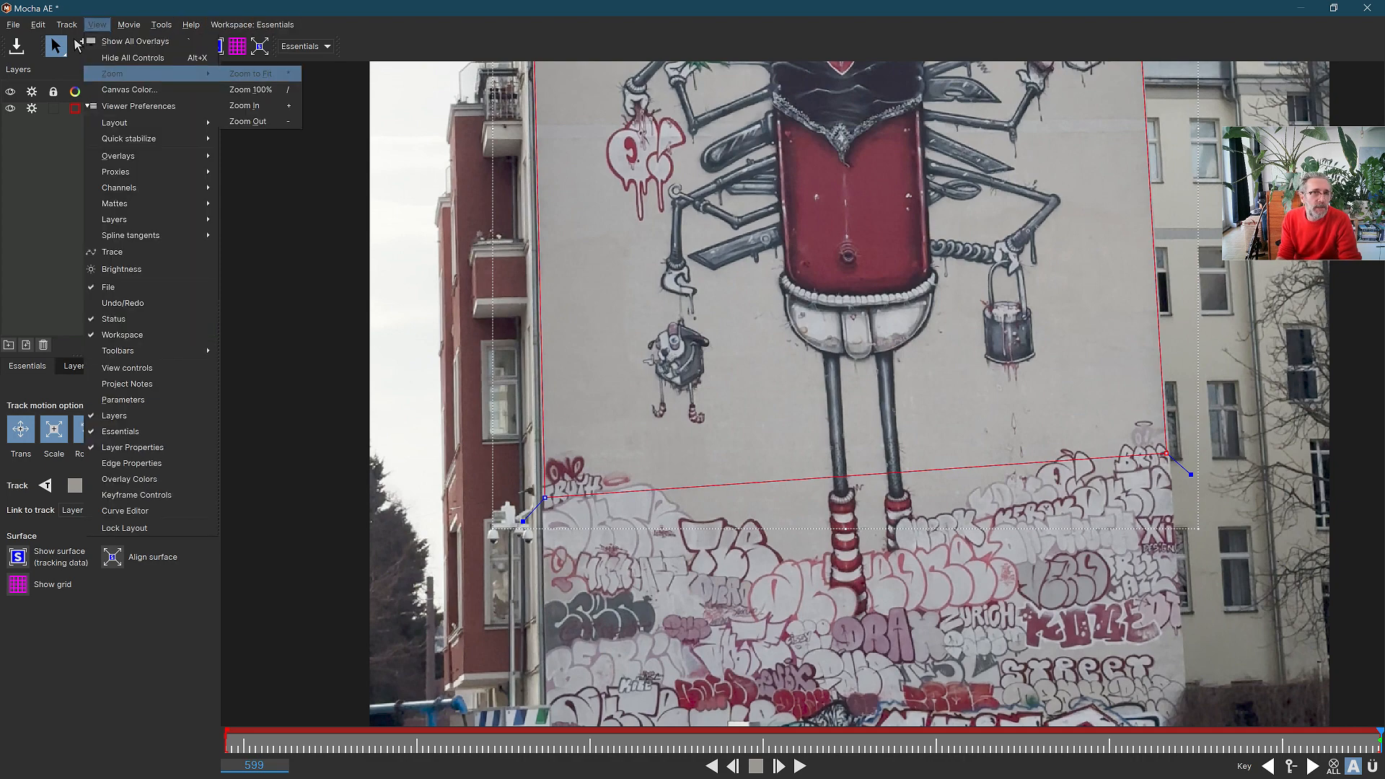
click(250, 73)
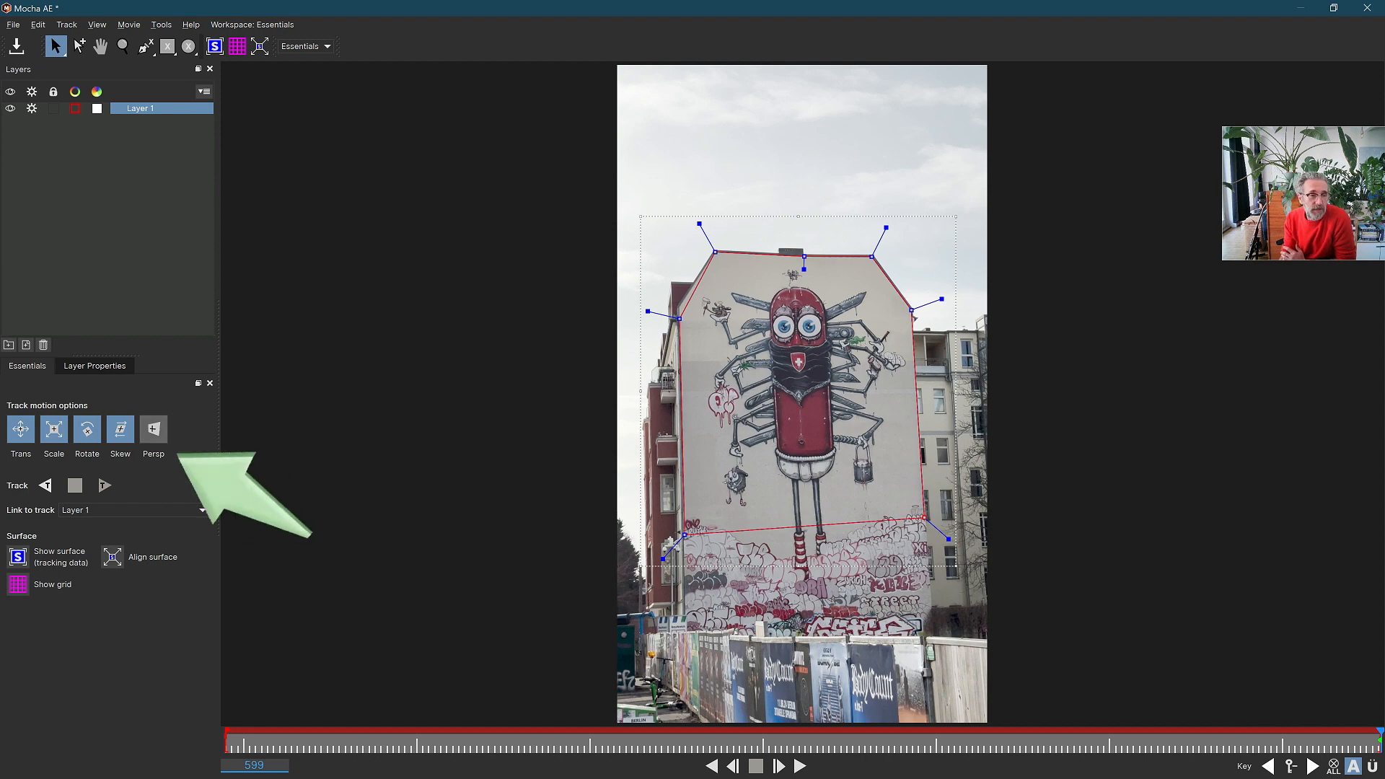
Step: Track Layer 1 backward from frame 599 to 212 with perspective motion included, and play back the tracked spline
click(154, 430)
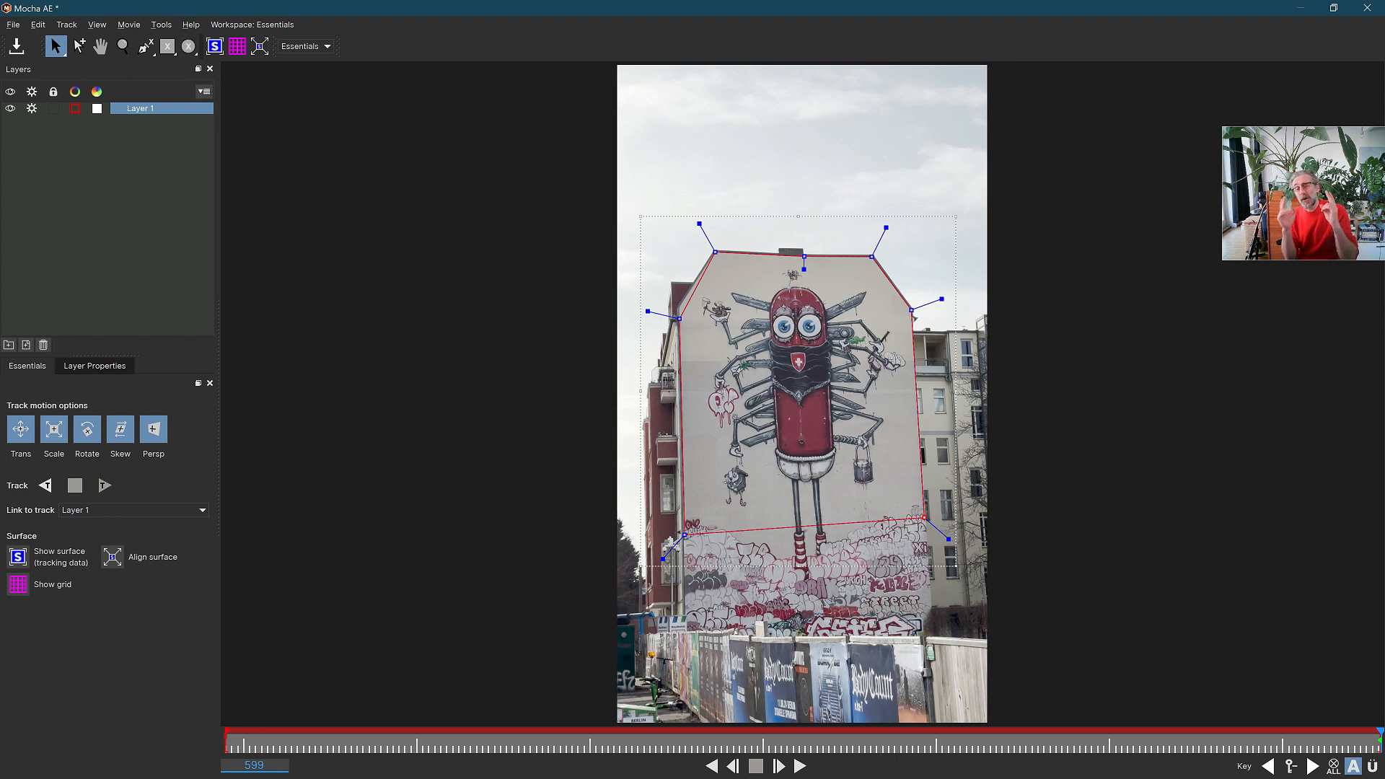
click(45, 486)
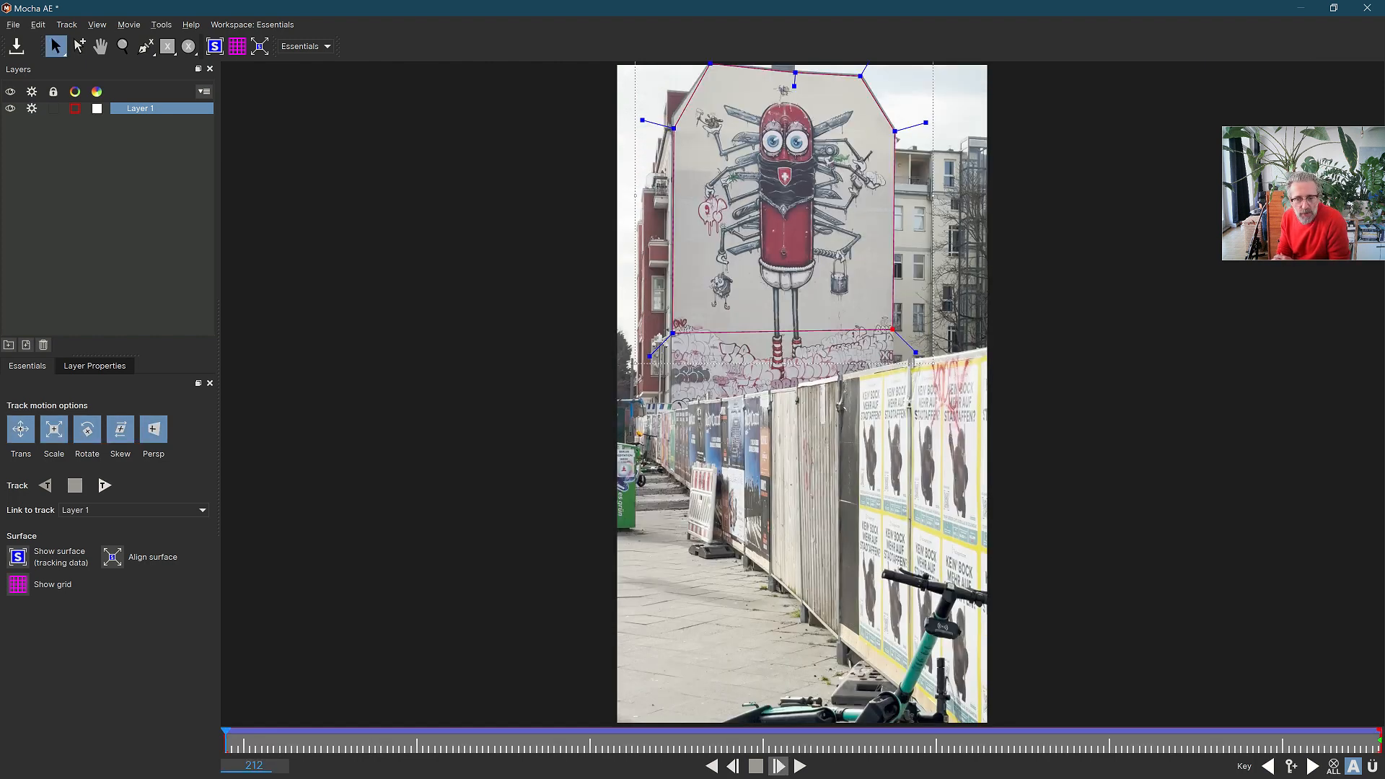
click(800, 766)
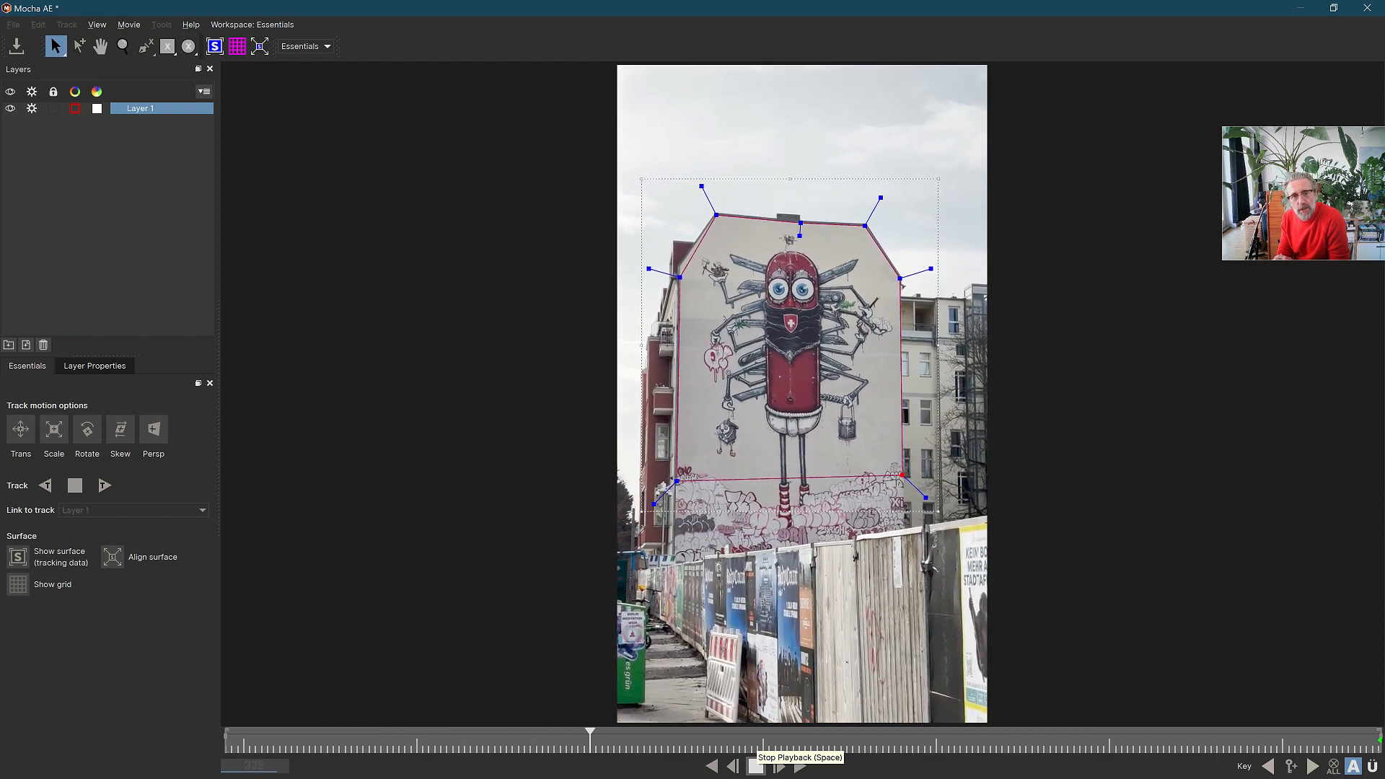
click(801, 766)
Step: Show the planar surface and place its four corners on the wall's outer corners, from the roofline down to the fence
click(17, 557)
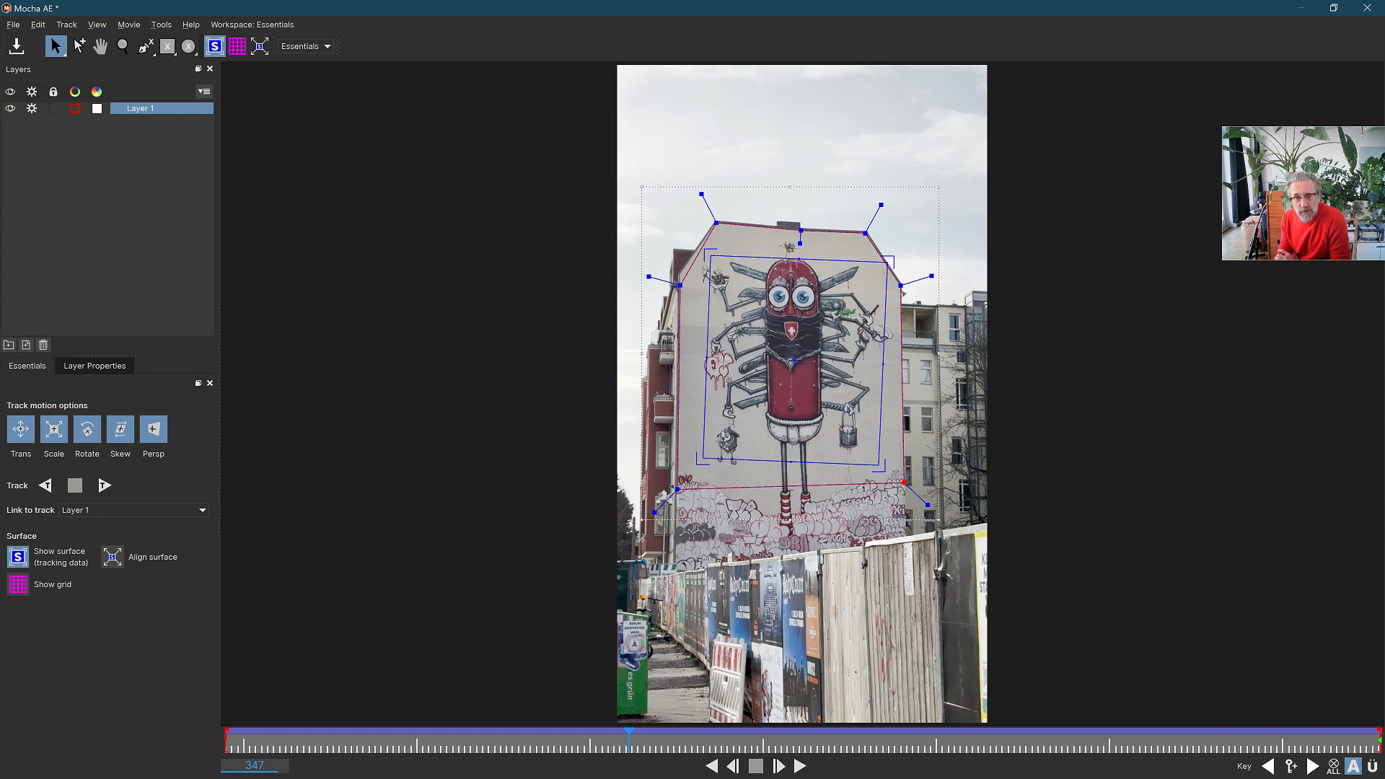
drag(712, 257, 678, 217)
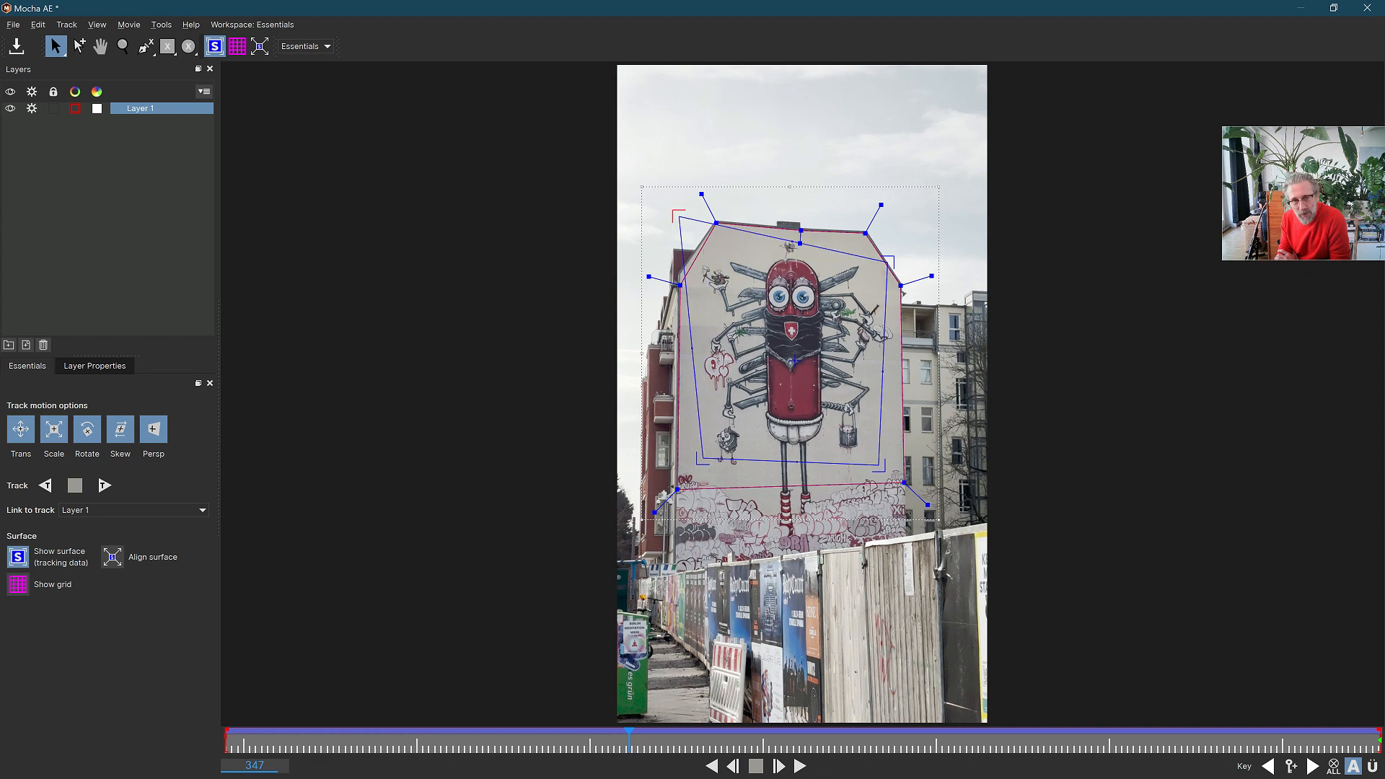
drag(893, 257, 904, 233)
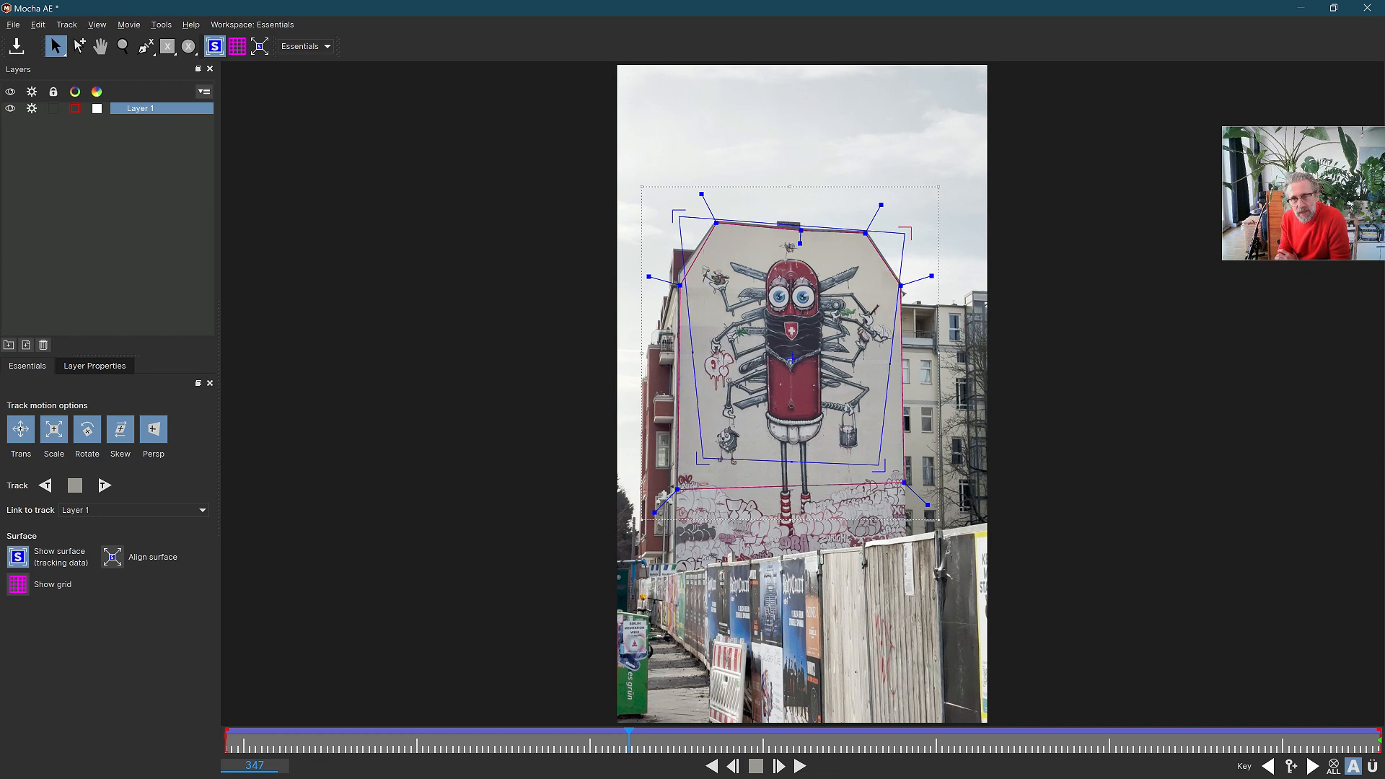
drag(879, 465, 905, 533)
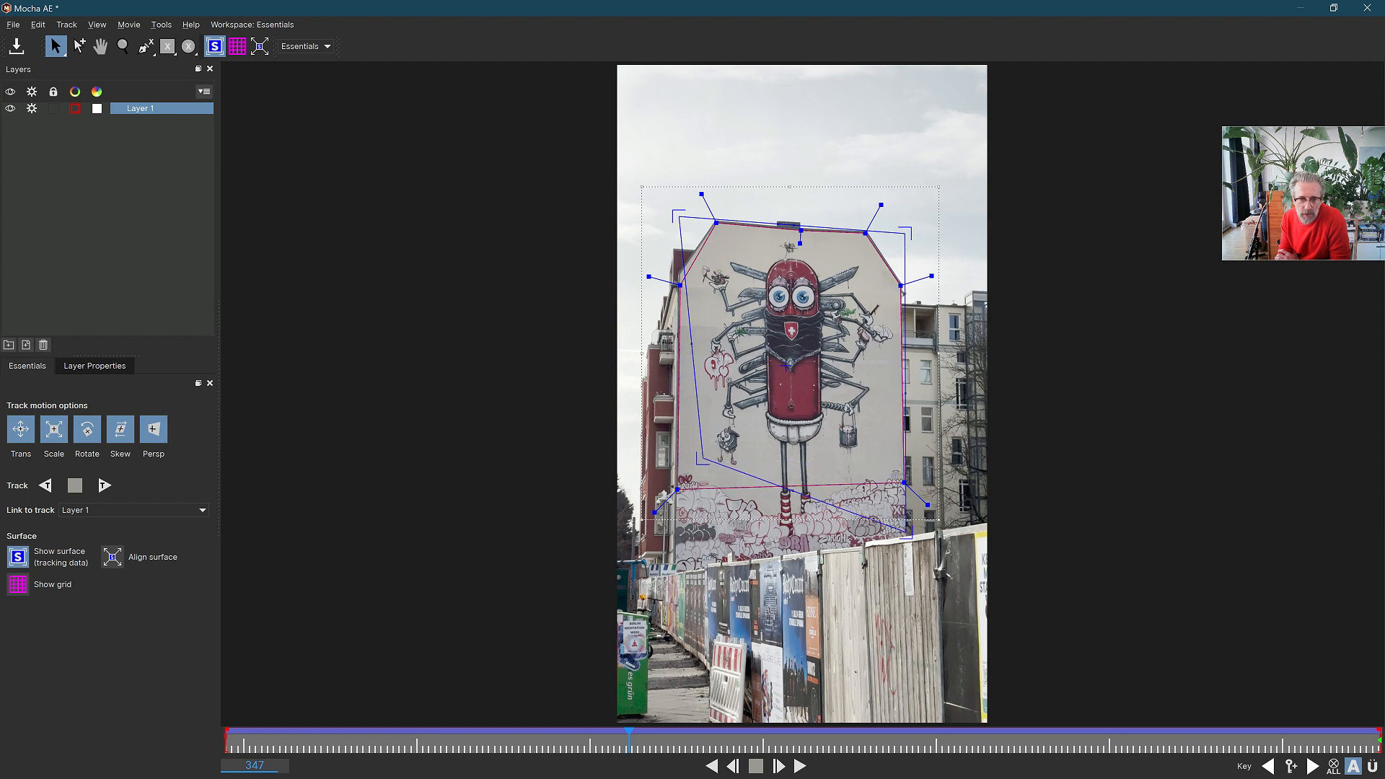
drag(704, 459, 674, 563)
drag(906, 536, 907, 563)
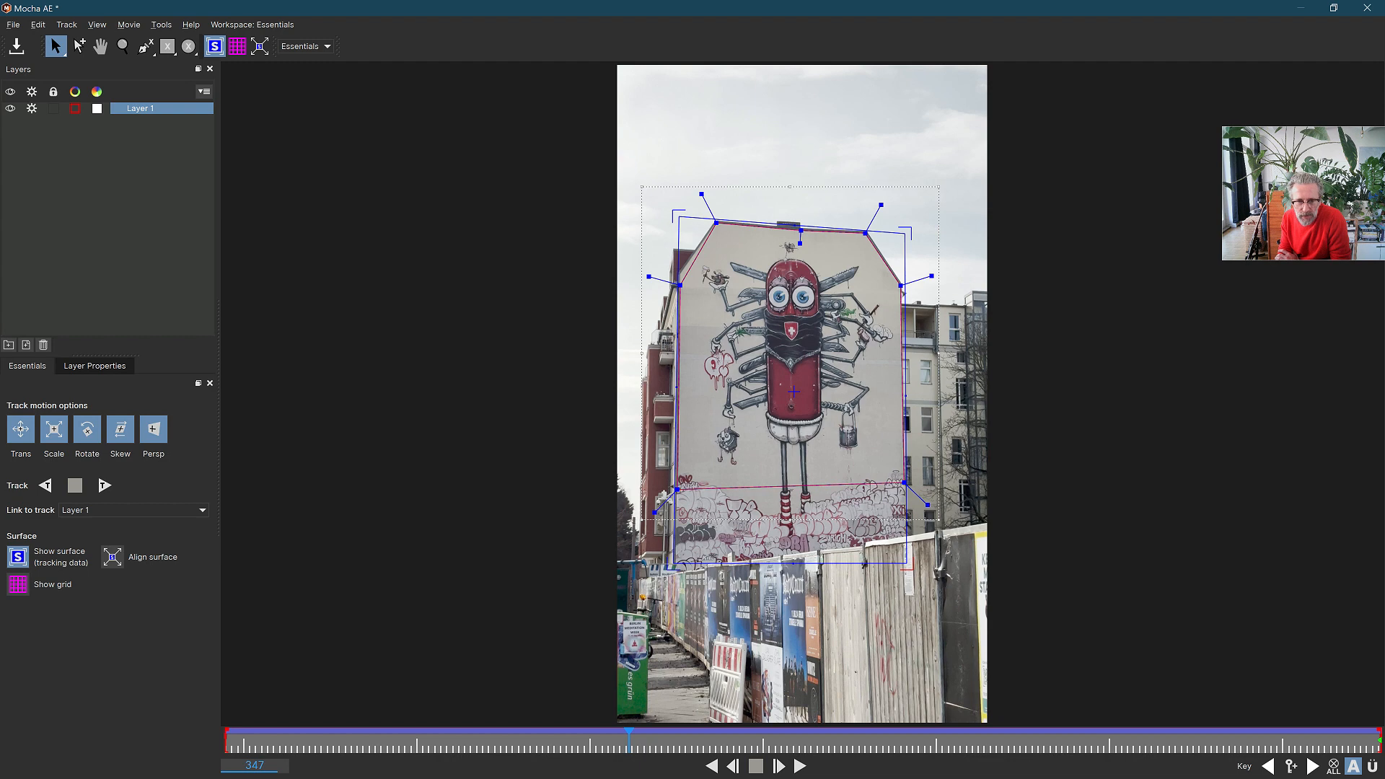
drag(674, 210, 672, 214)
drag(909, 227, 906, 228)
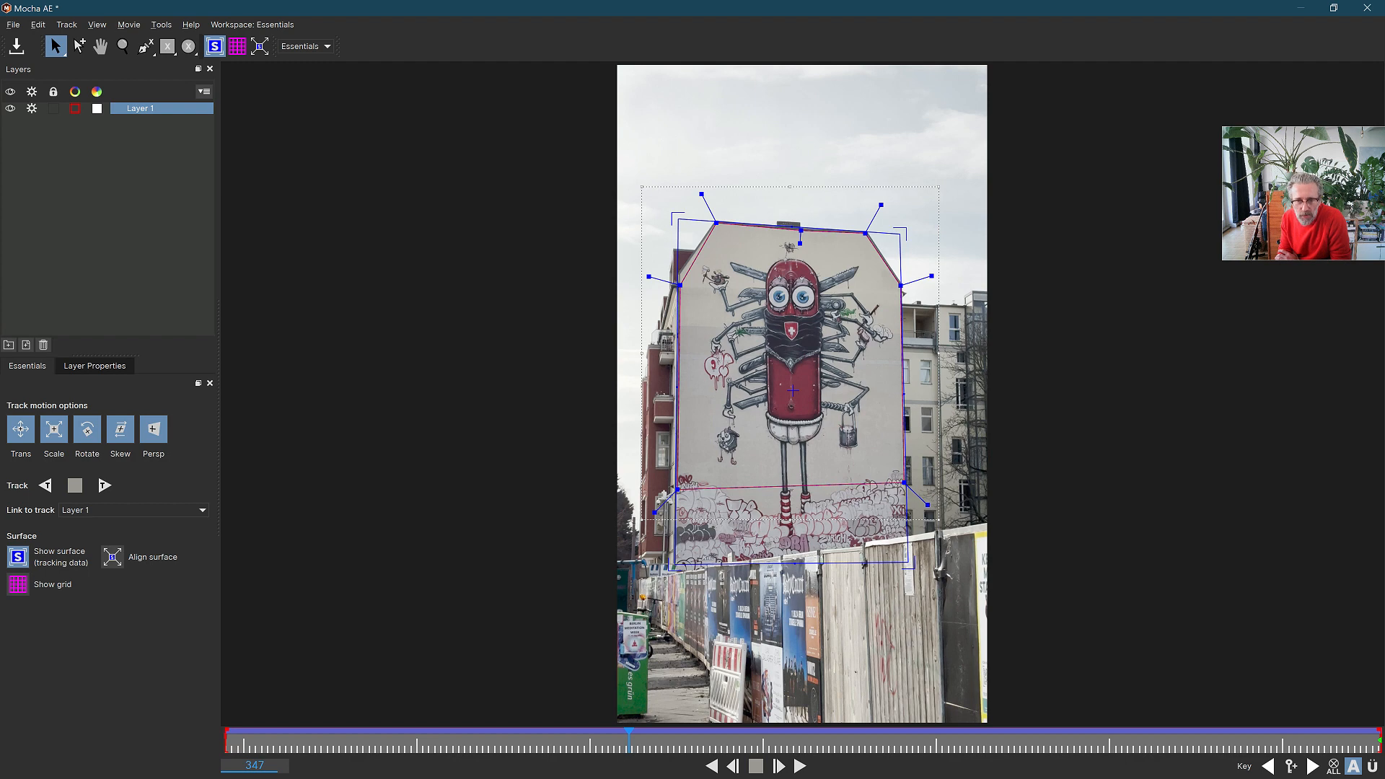
drag(907, 562, 907, 563)
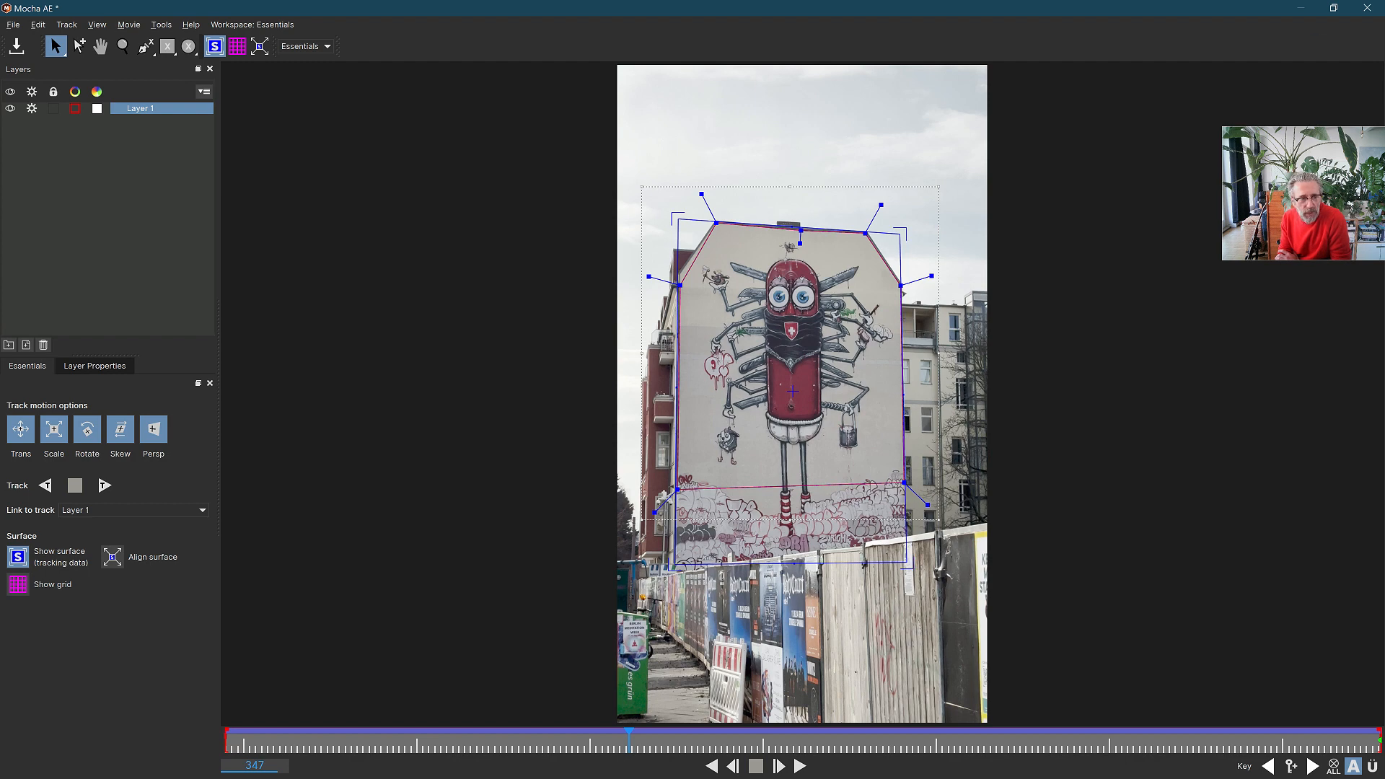
Step: Insert the Grid32x32 clip into Layer 1's tracked surface
click(95, 366)
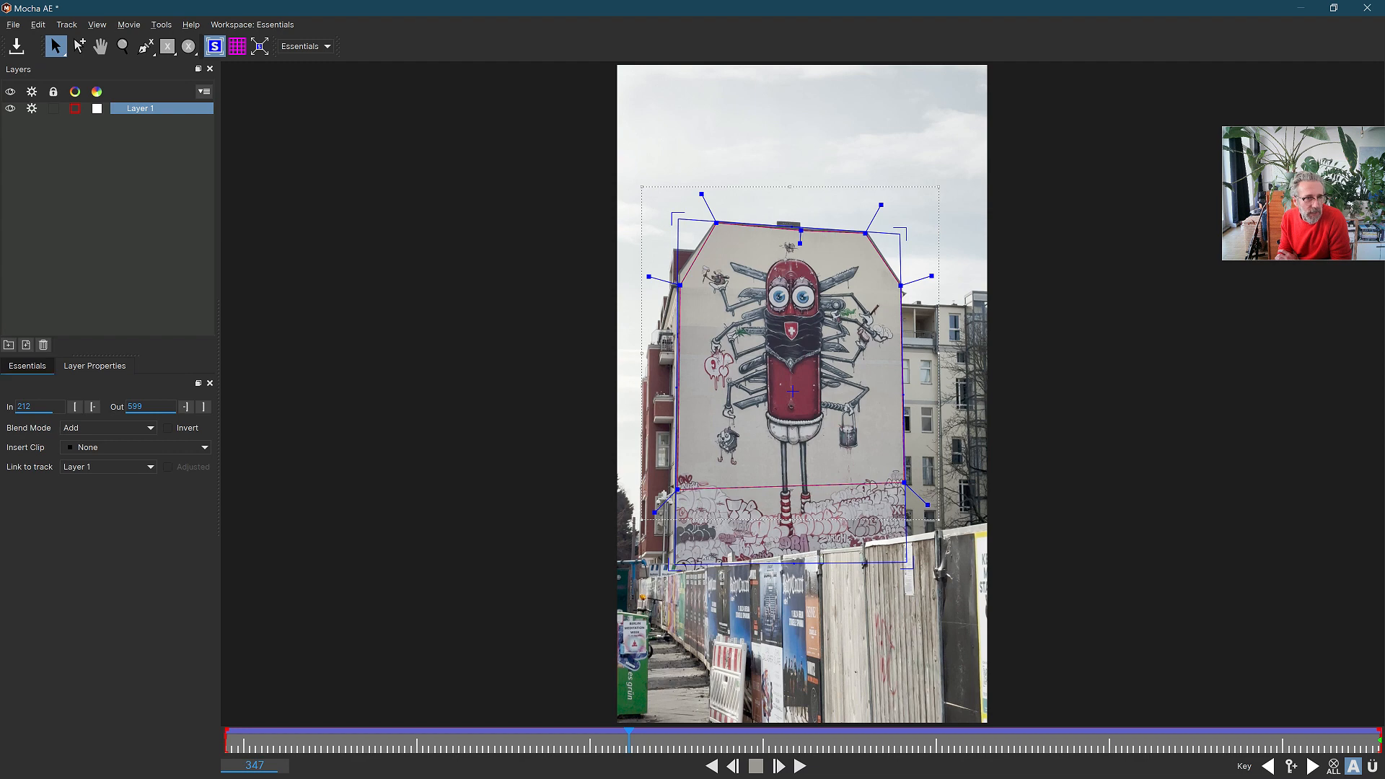
click(27, 366)
click(95, 366)
click(137, 447)
click(94, 519)
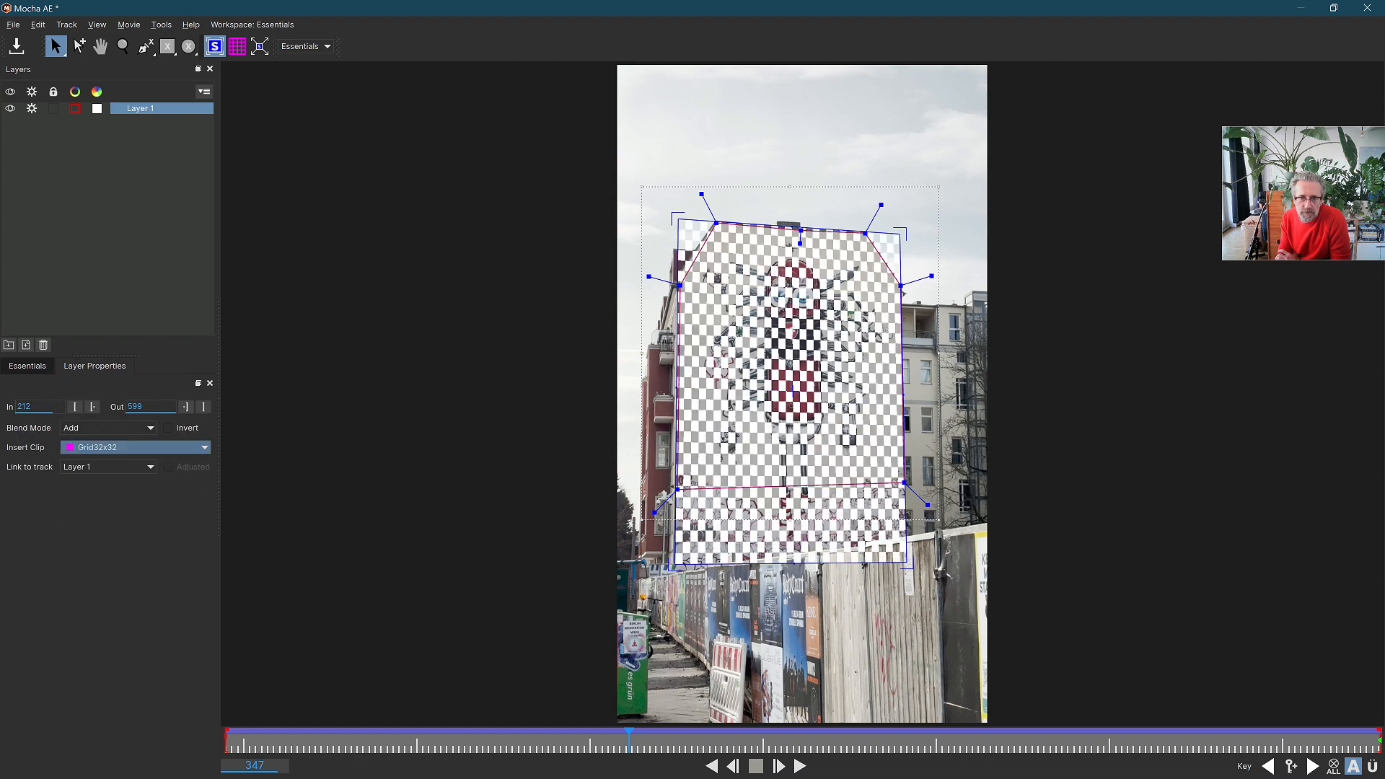
Step: Play the shot from frame 212 with Layer 1 deselected to check how the grid sticks to the wall
drag(629, 732, 228, 732)
click(433, 433)
click(800, 767)
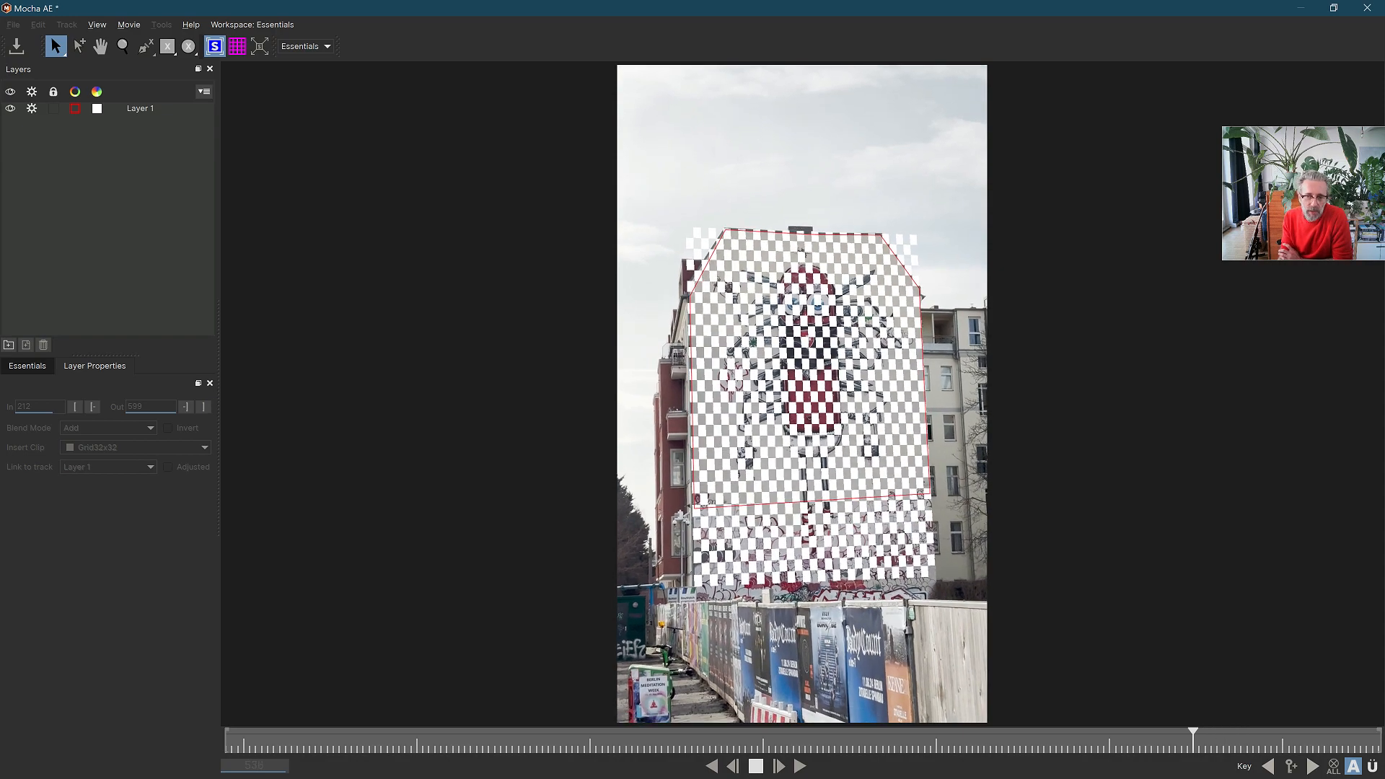
click(757, 767)
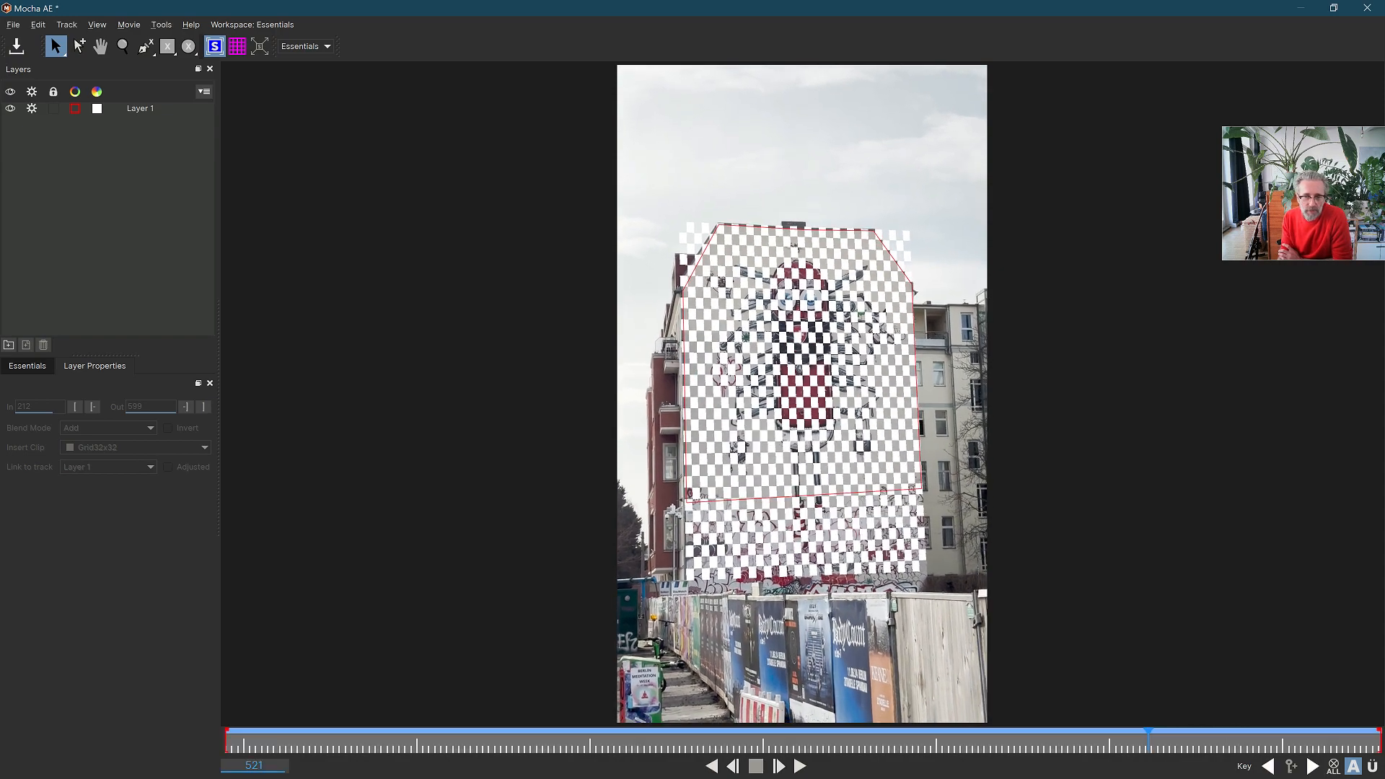
click(13, 24)
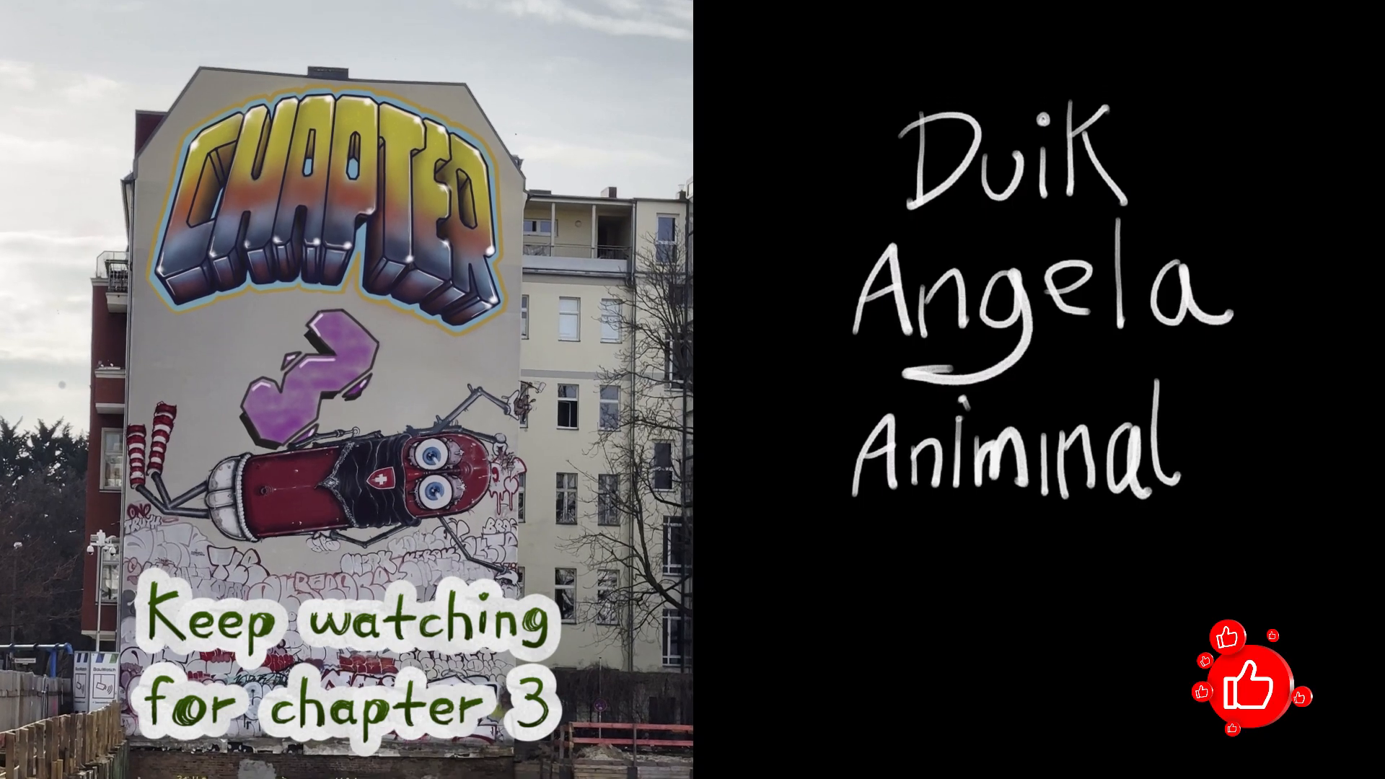